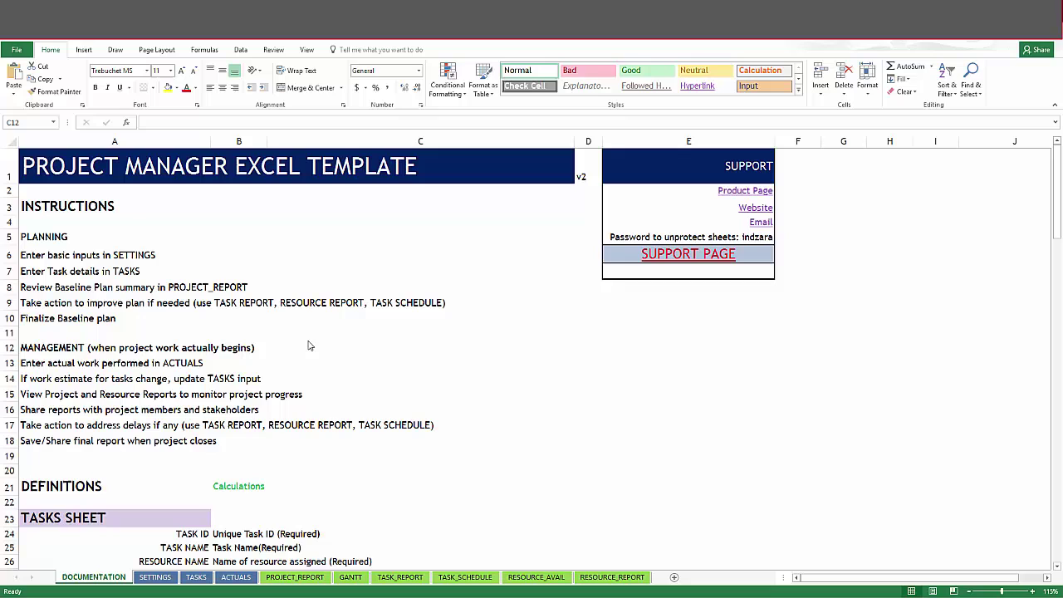
# Browse the SETTINGS, TASKS and ACTUALS sheets, then switch to the GANTT chart sheet
pyautogui.click(155, 577)
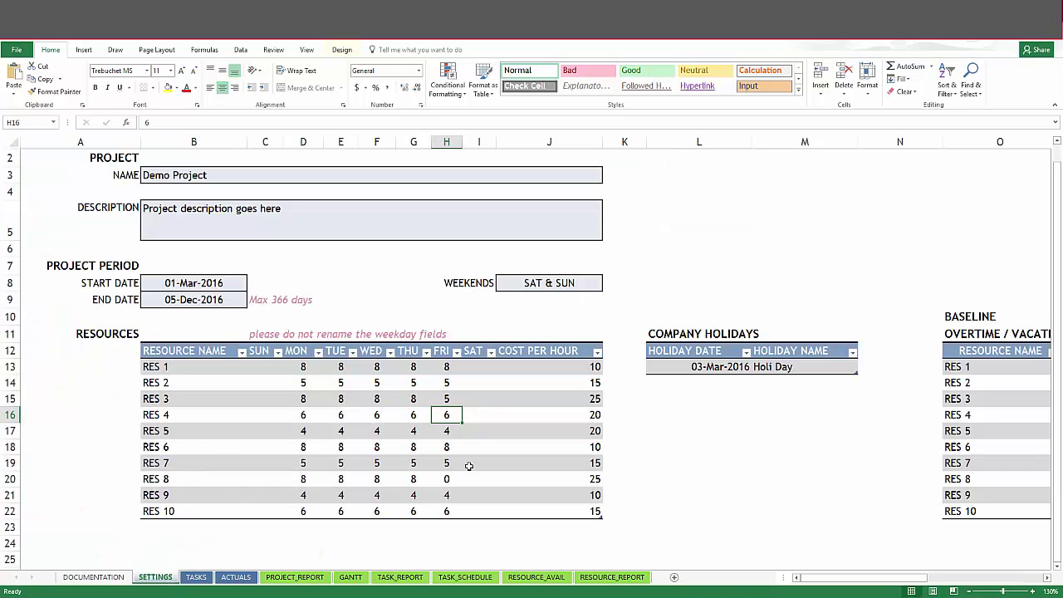
pyautogui.click(196, 577)
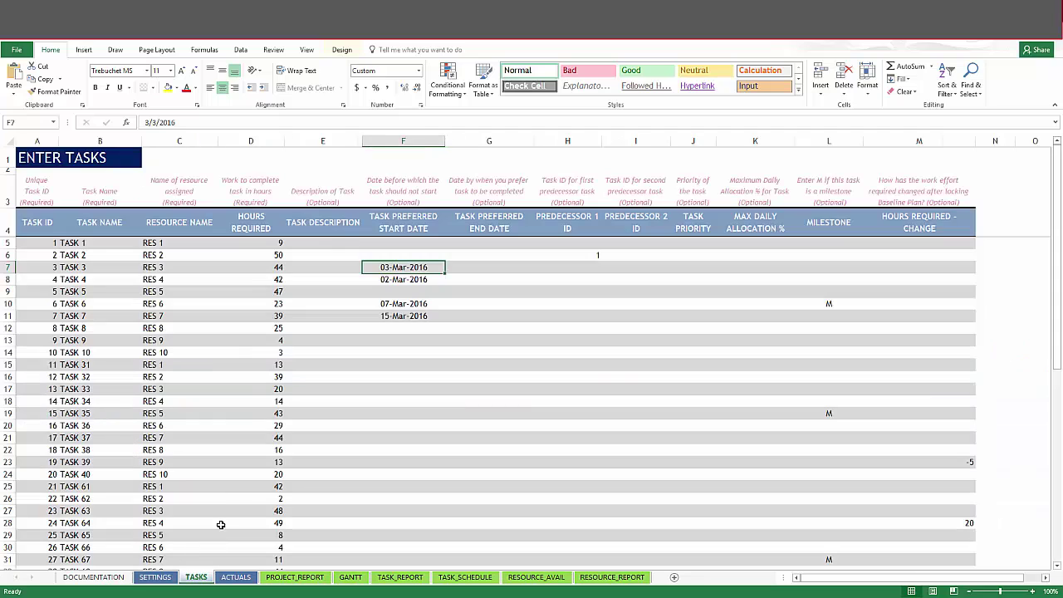
pyautogui.click(236, 576)
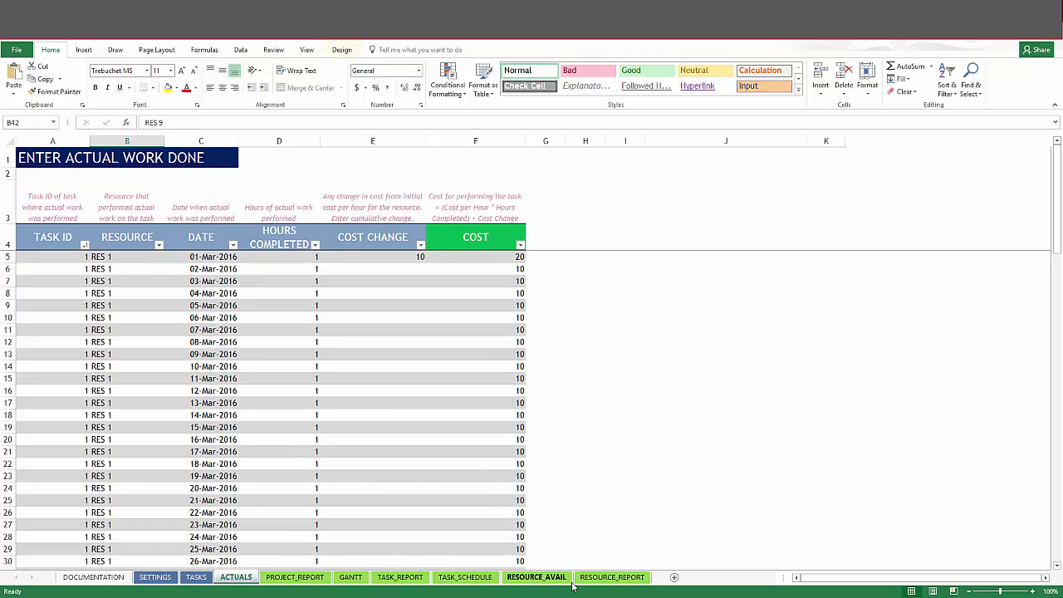
pyautogui.click(357, 581)
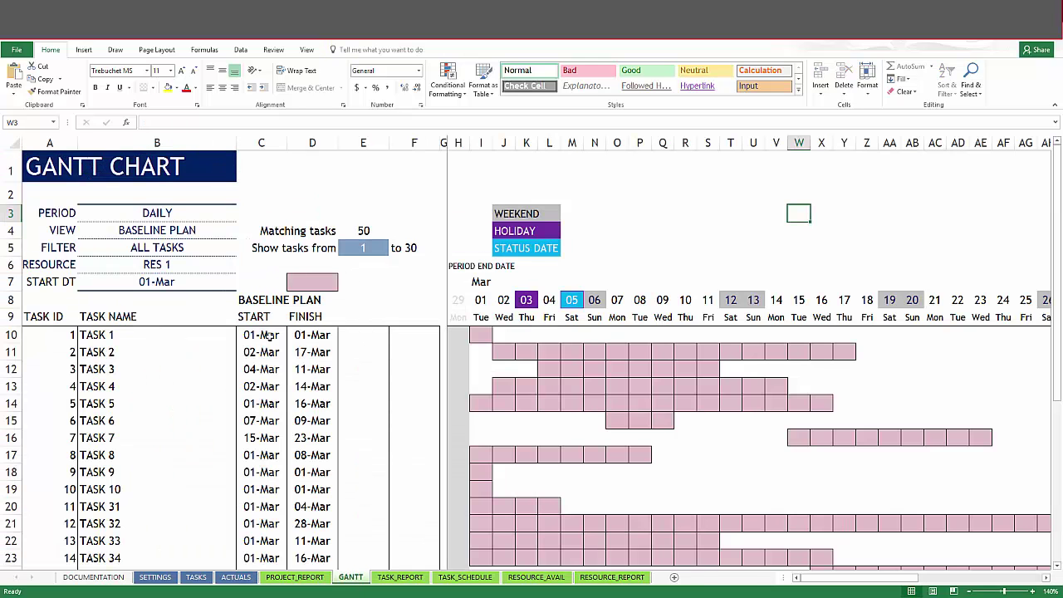
# Change the Gantt chart's PERIOD in B3 from DAILY to WEEKLY
pyautogui.click(125, 215)
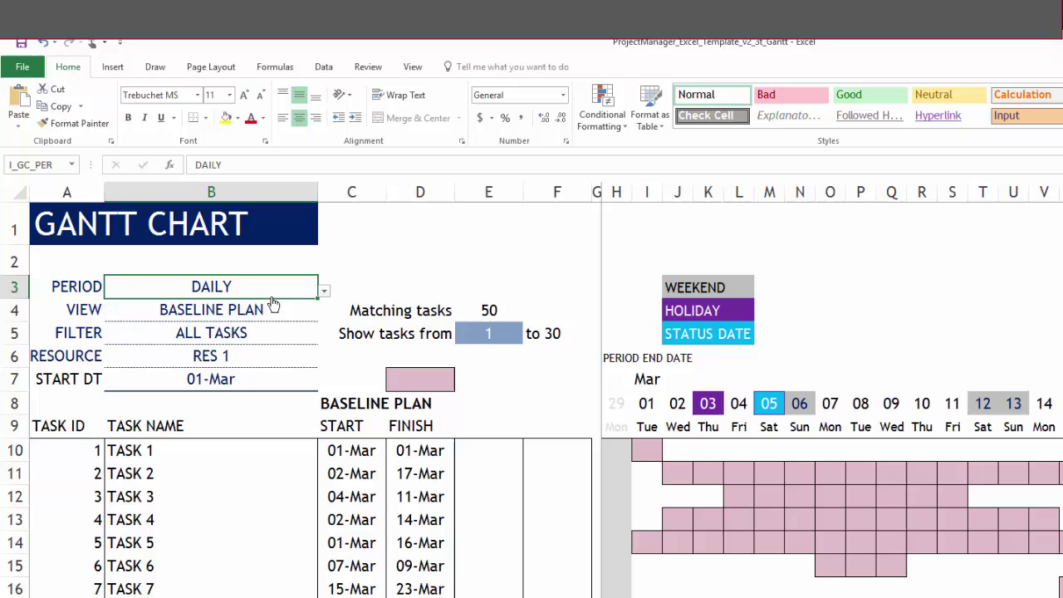
pyautogui.click(324, 292)
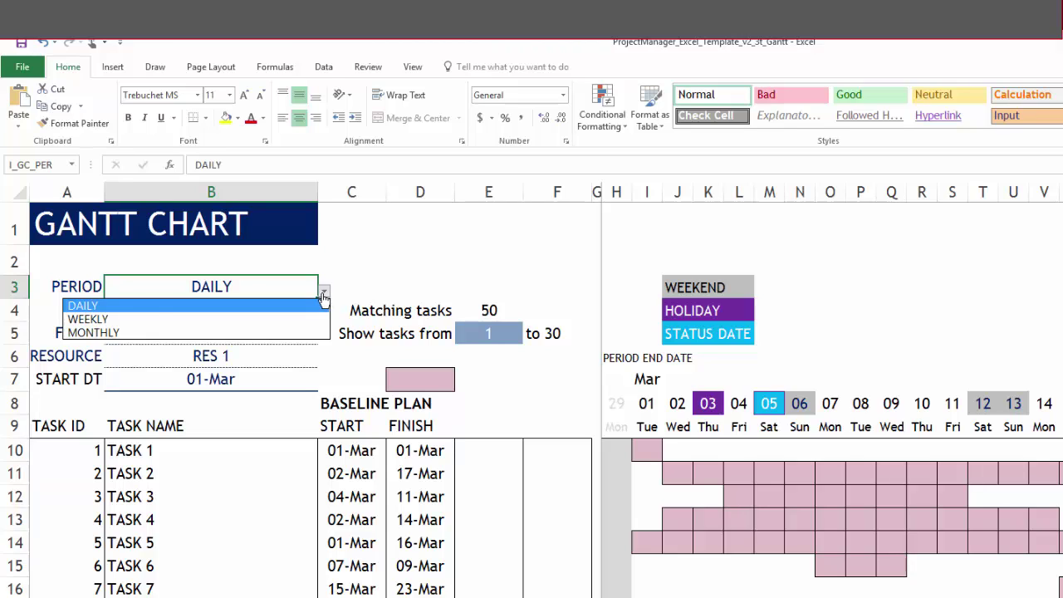
pyautogui.click(323, 296)
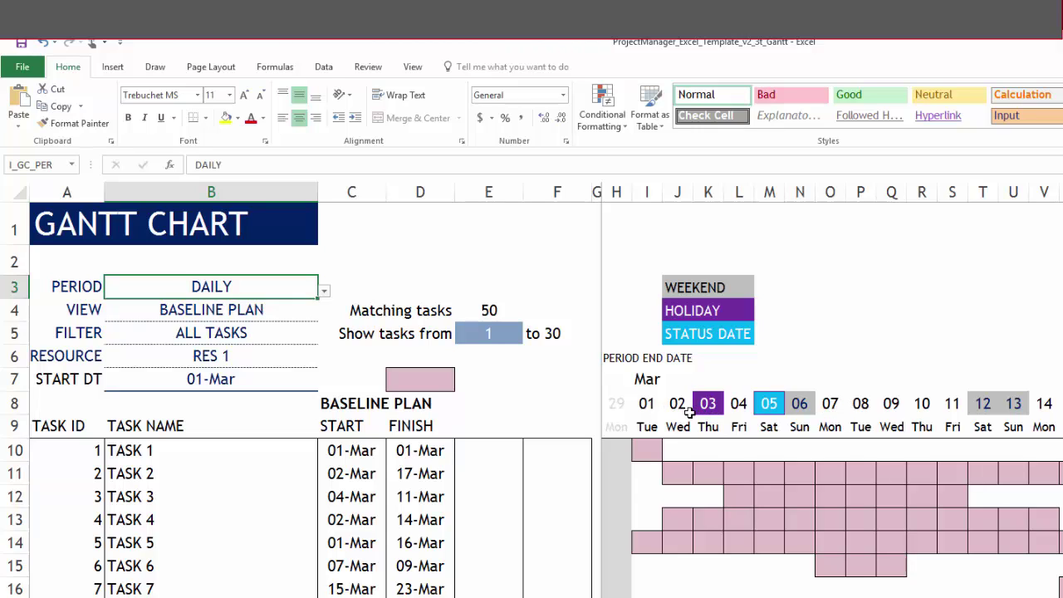
pyautogui.click(324, 294)
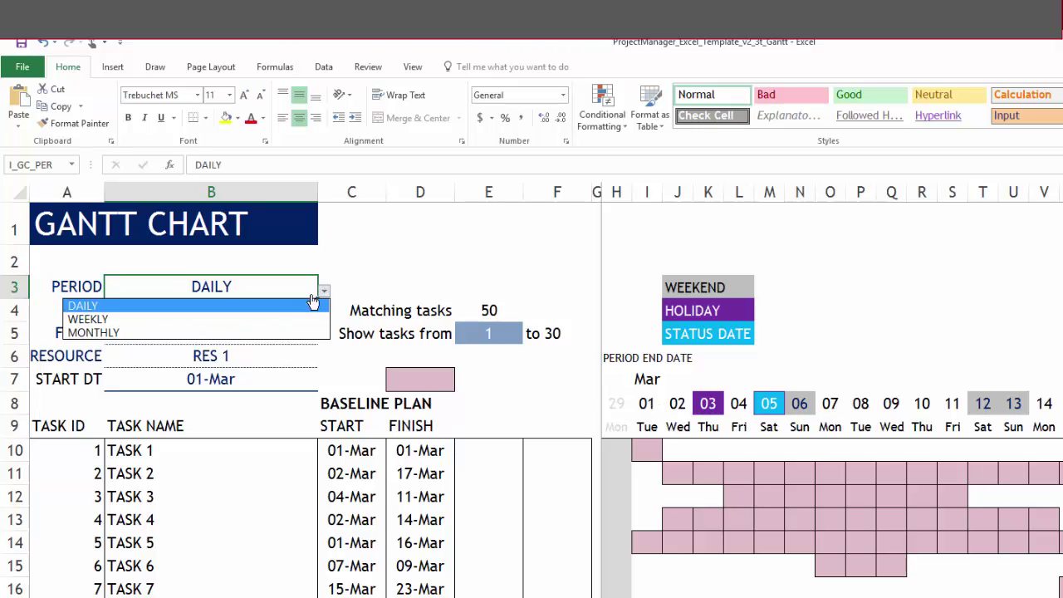
pyautogui.click(290, 317)
pyautogui.click(495, 291)
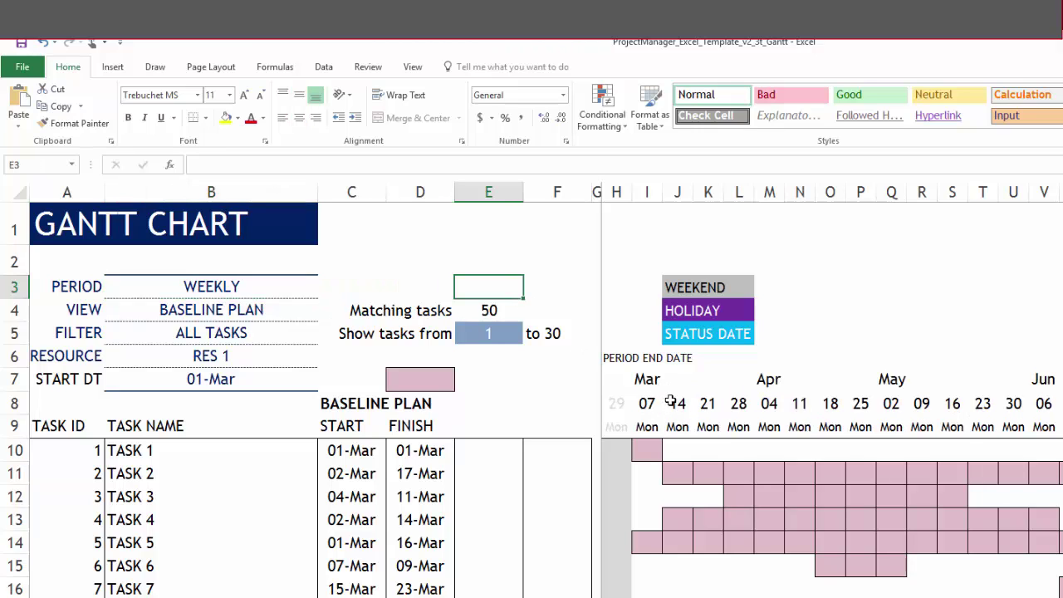
# Switch the PERIOD to MONTHLY so the timeline shows month-end dates
pyautogui.click(275, 285)
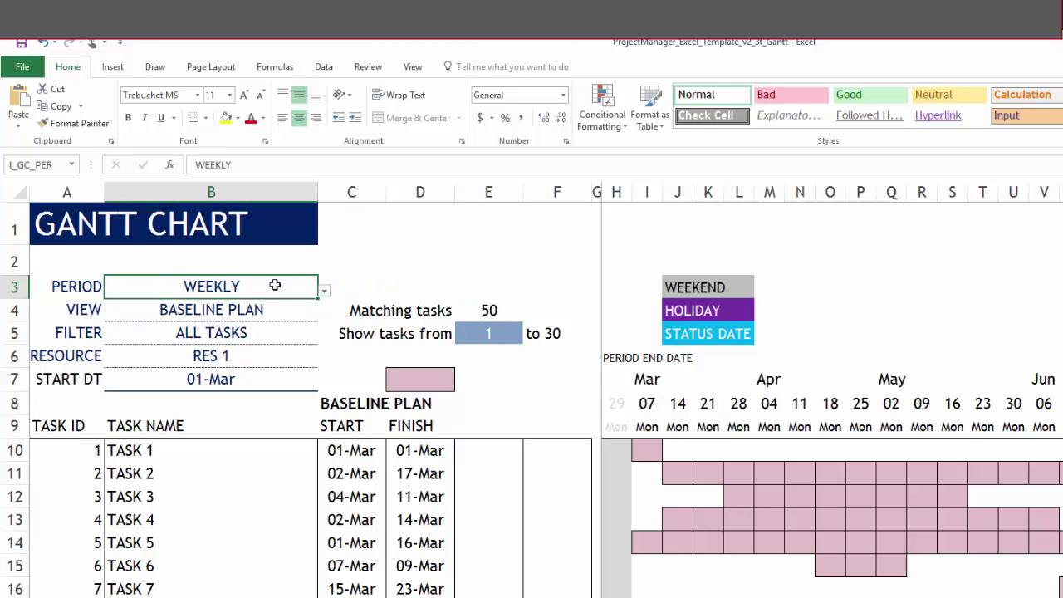
pyautogui.click(323, 290)
pyautogui.click(299, 333)
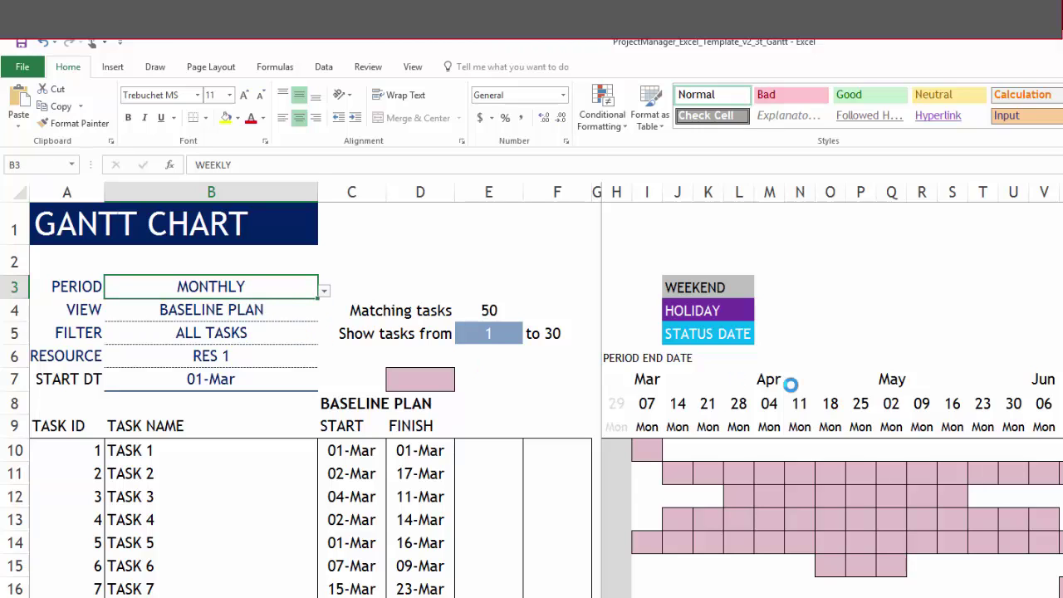
pyautogui.click(798, 333)
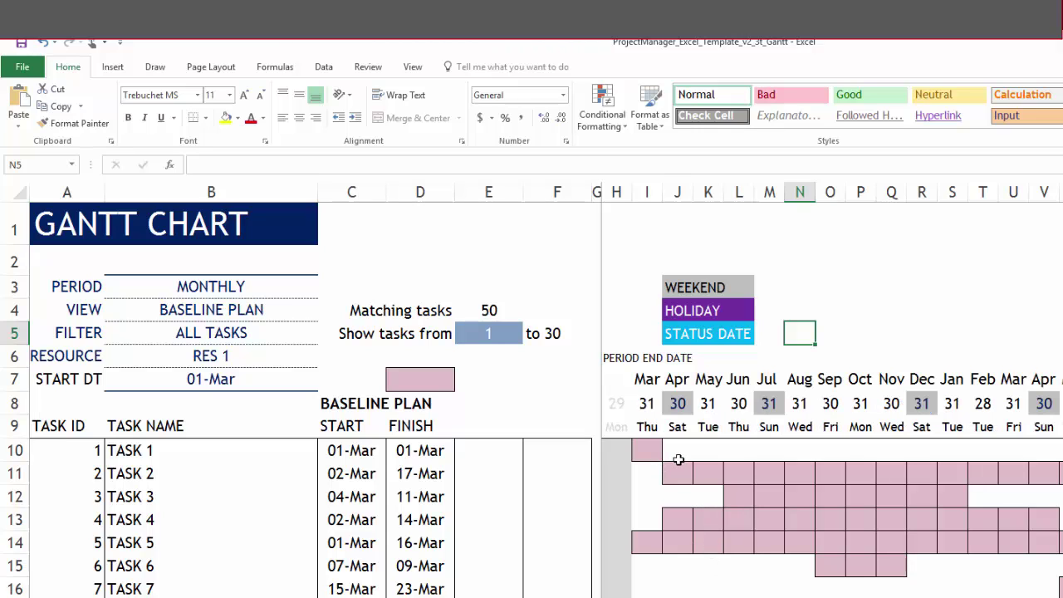
pyautogui.click(305, 287)
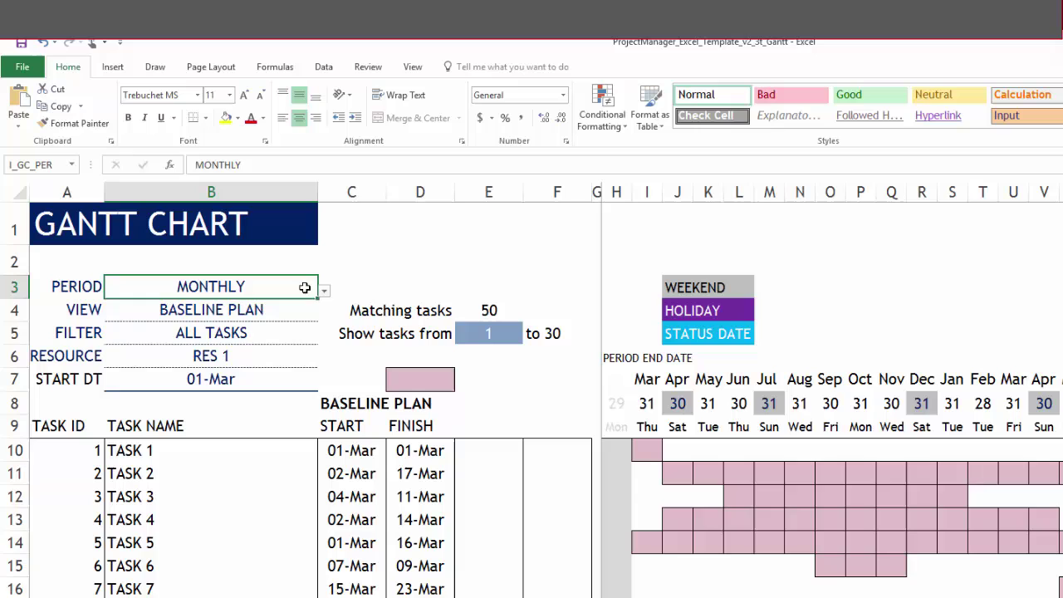
# Set the PERIOD back to DAILY and review the VIEW choices, keeping BASELINE PLAN
pyautogui.click(324, 292)
pyautogui.click(288, 305)
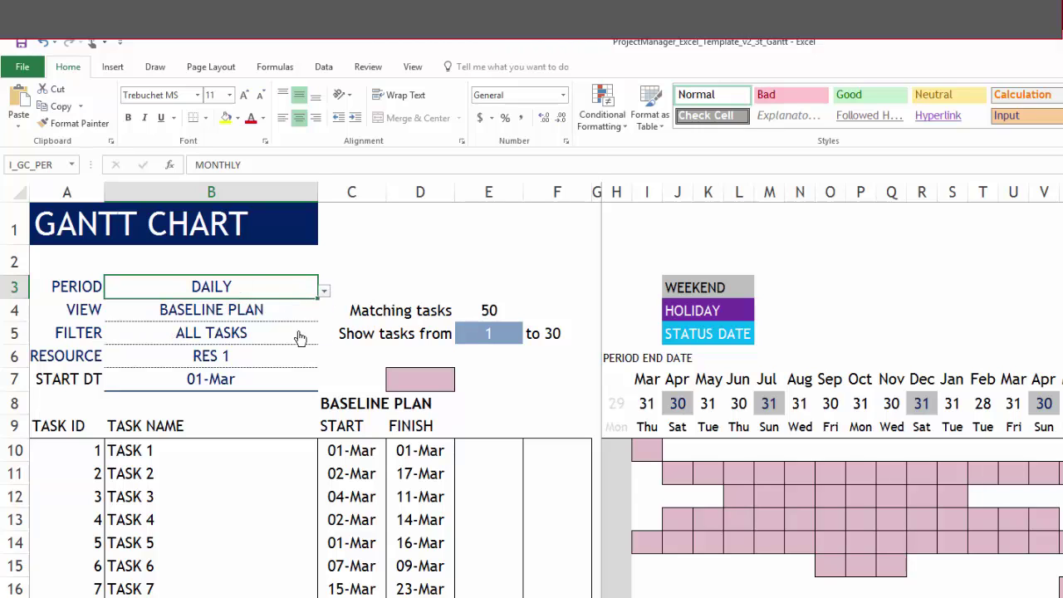
pyautogui.click(280, 308)
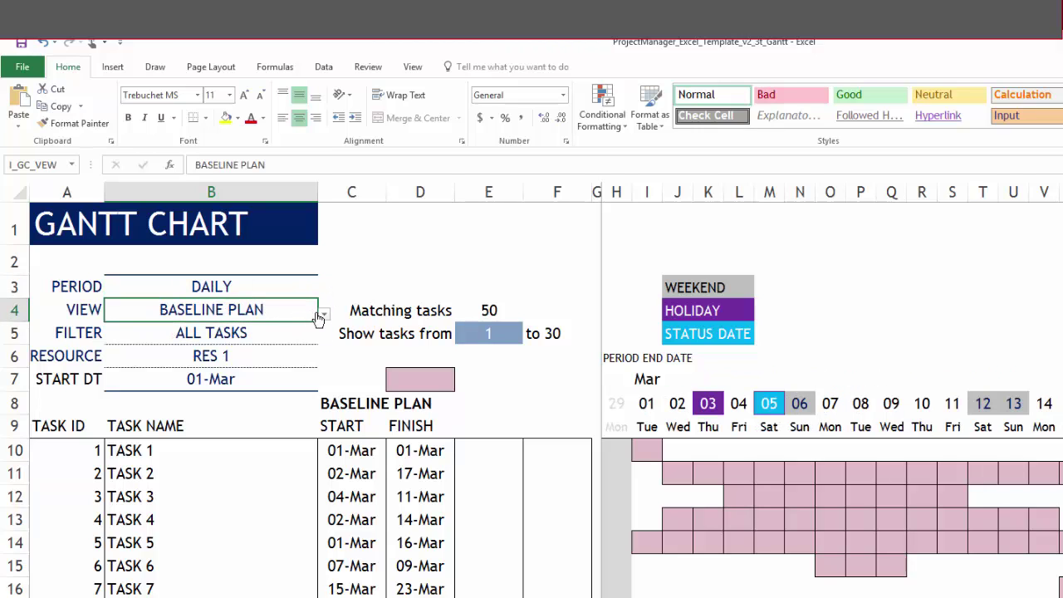
pyautogui.click(324, 317)
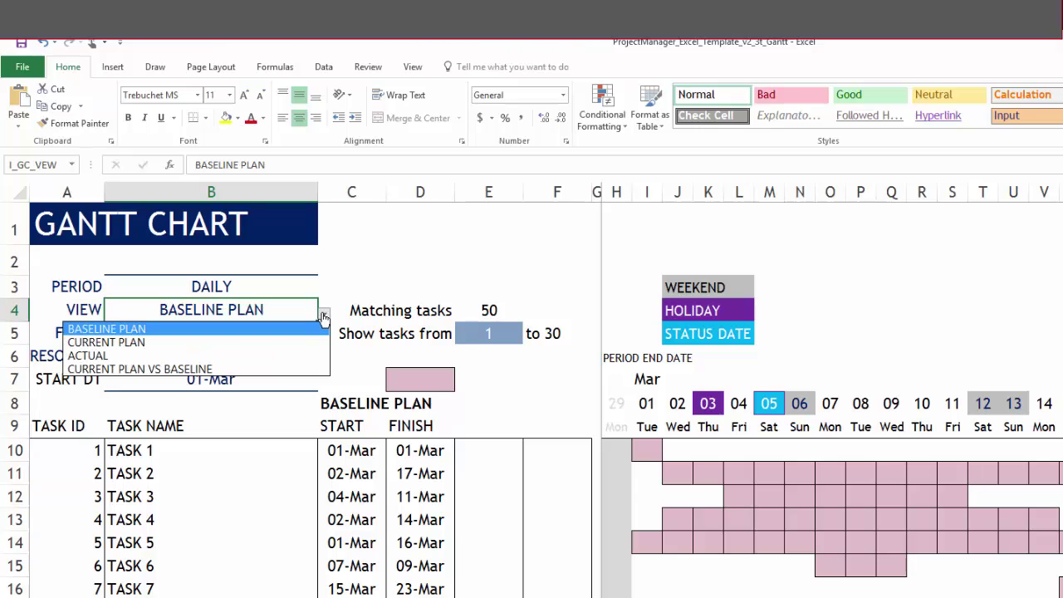
pyautogui.click(324, 316)
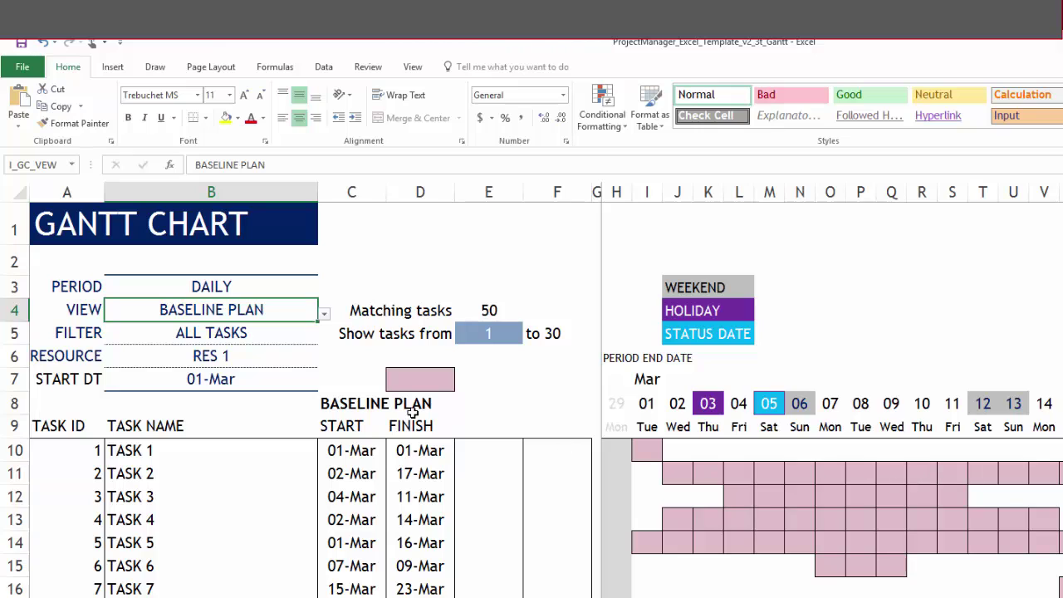
# Switch the VIEW in B4 to CURRENT PLAN, then to ACTUAL
pyautogui.click(324, 315)
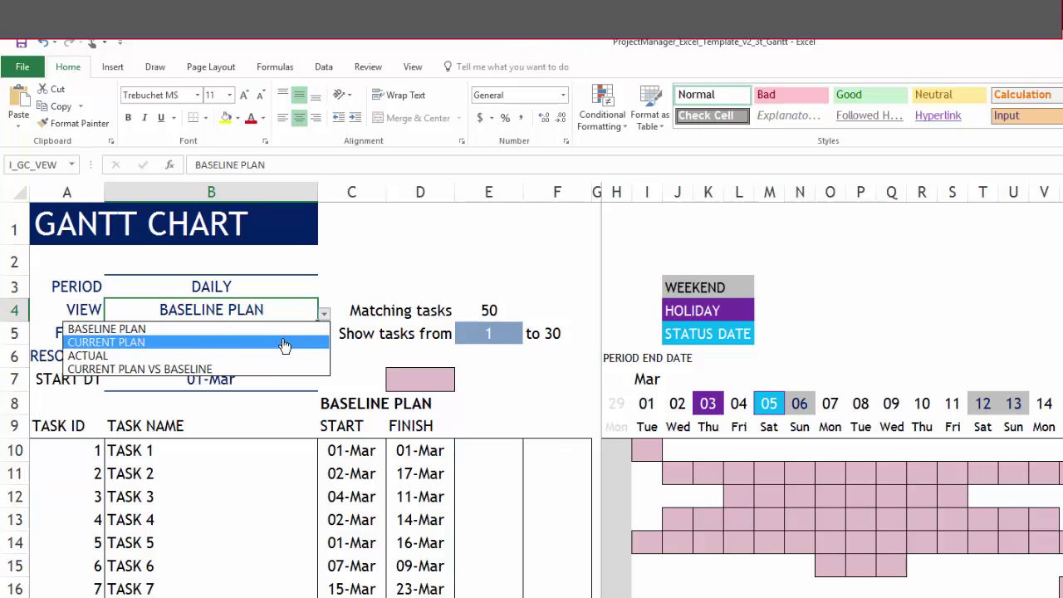
pyautogui.click(286, 342)
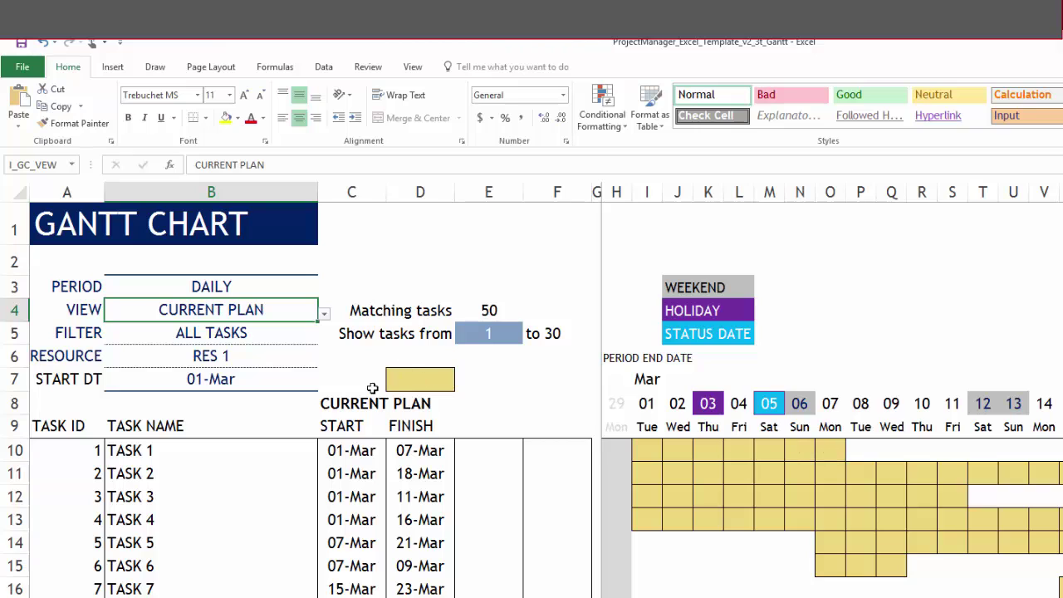
pyautogui.click(324, 314)
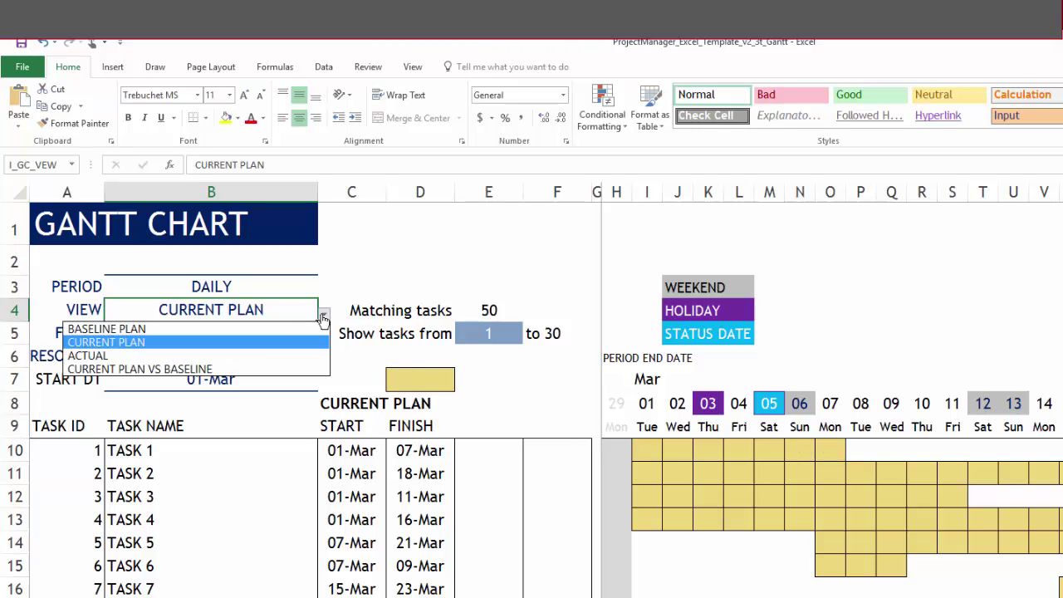
pyautogui.click(261, 343)
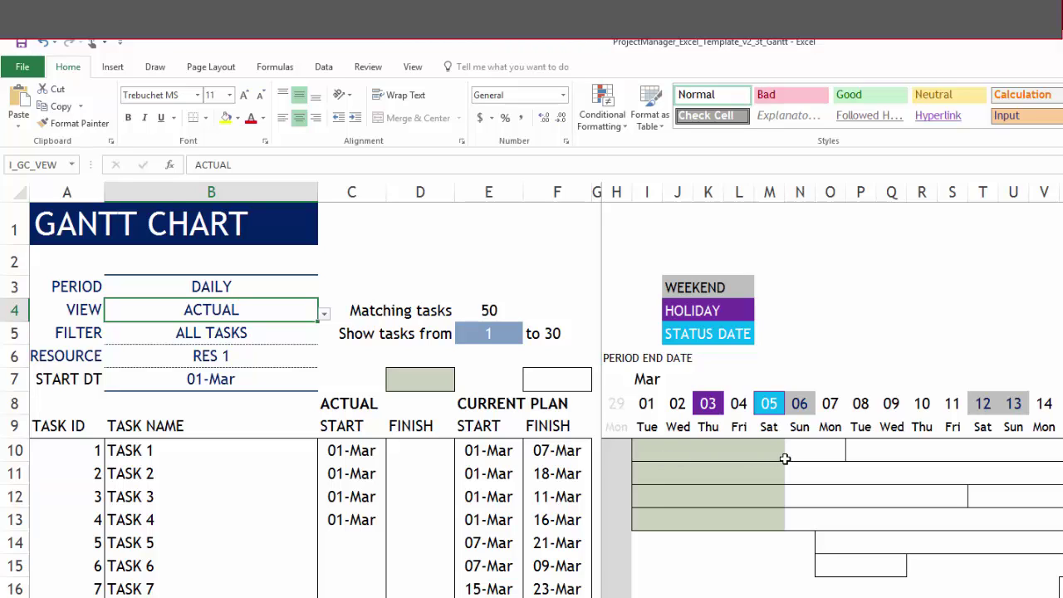
# Try CURRENT PLAN VS BASELINE in the VIEW dropdown, then return to BASELINE PLAN
pyautogui.click(326, 315)
pyautogui.click(236, 371)
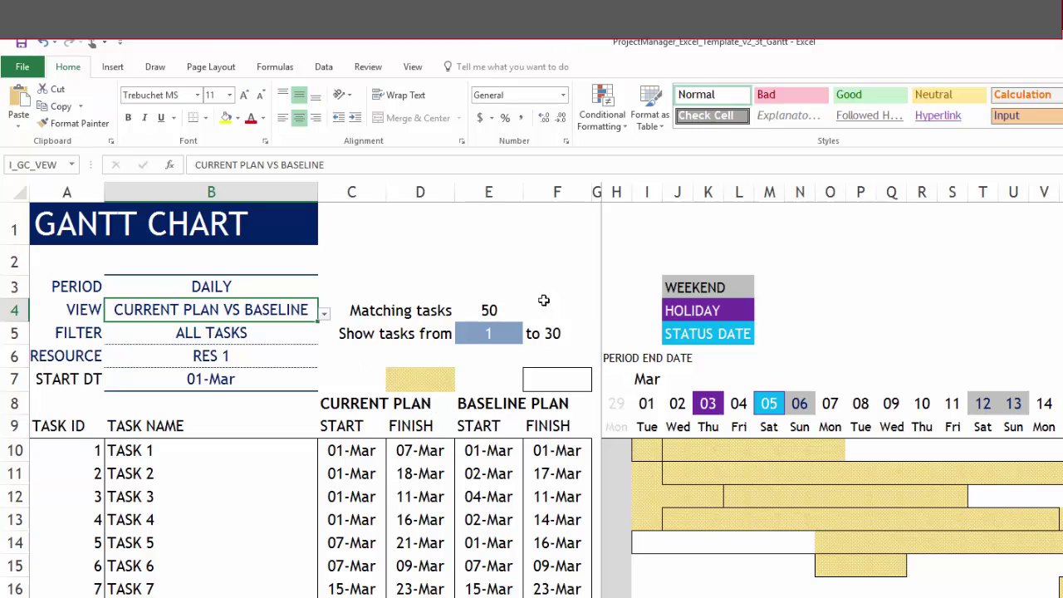
pyautogui.click(323, 319)
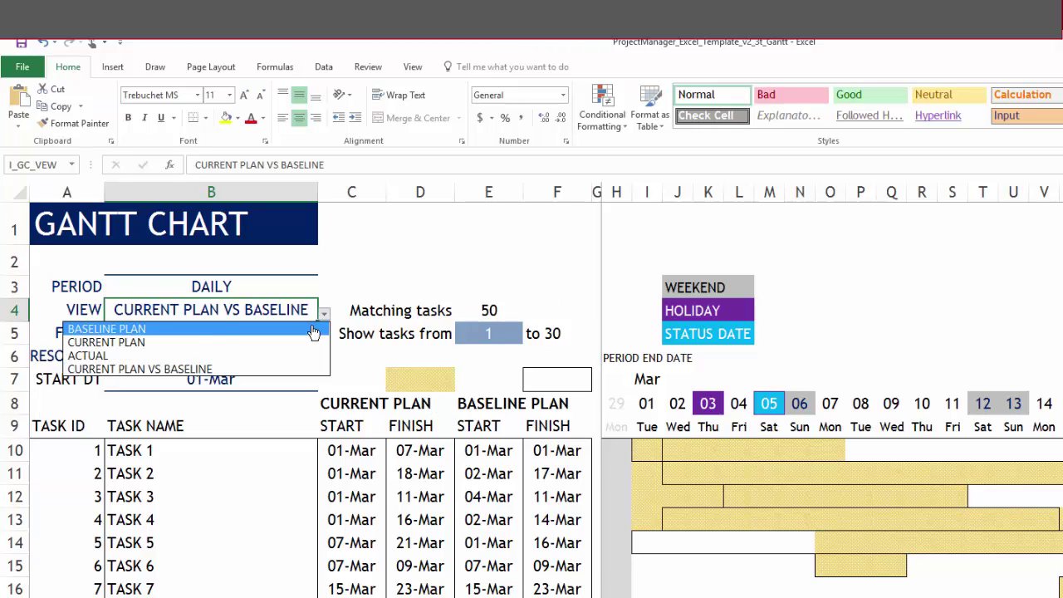
pyautogui.click(308, 330)
# Set the FILTER in B5 to SELECT RESOURCE
pyautogui.click(313, 333)
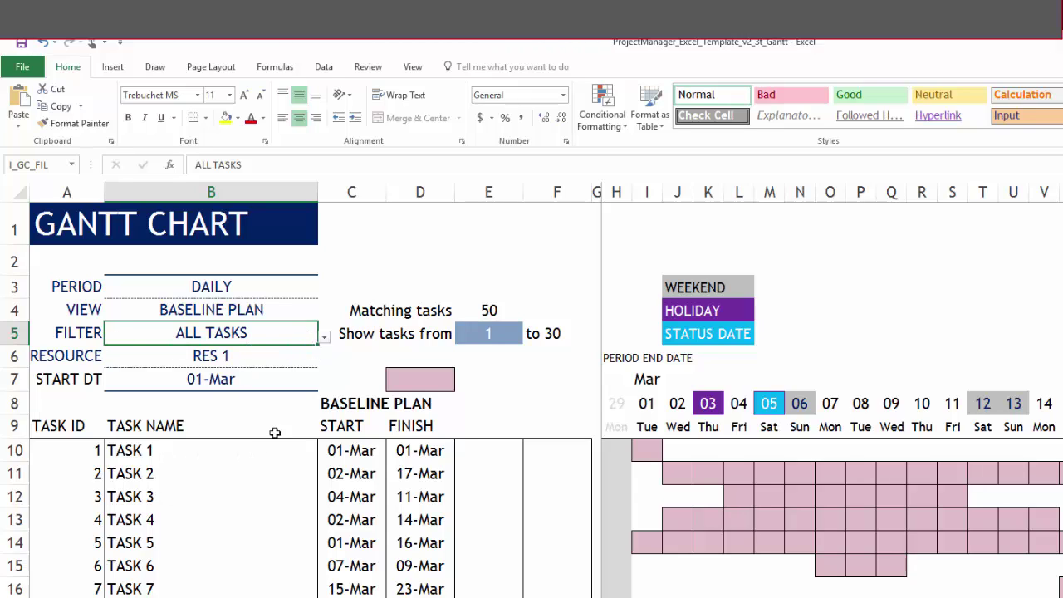
pyautogui.click(322, 342)
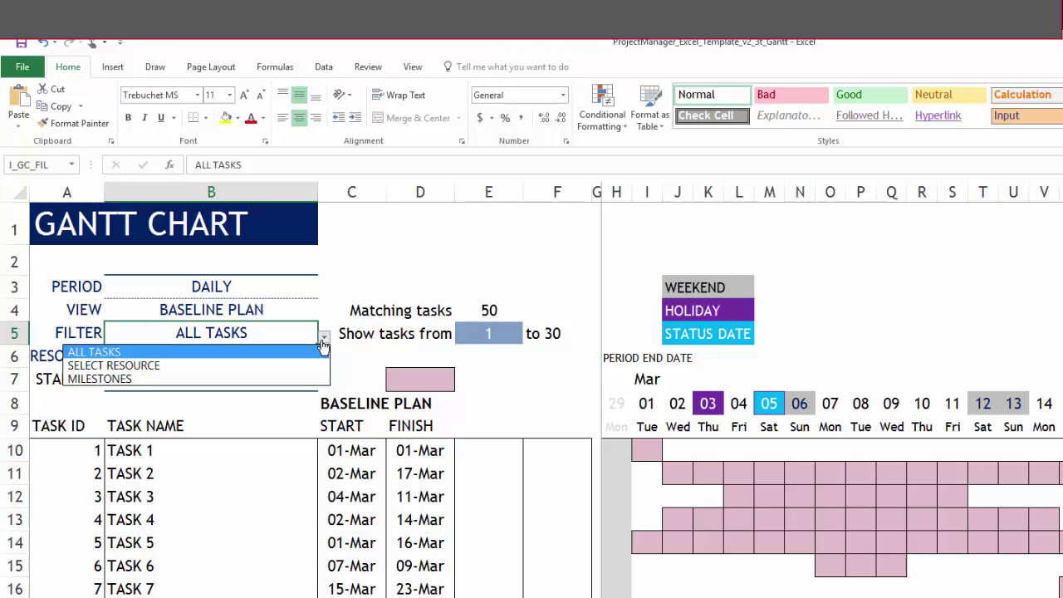
pyautogui.click(322, 343)
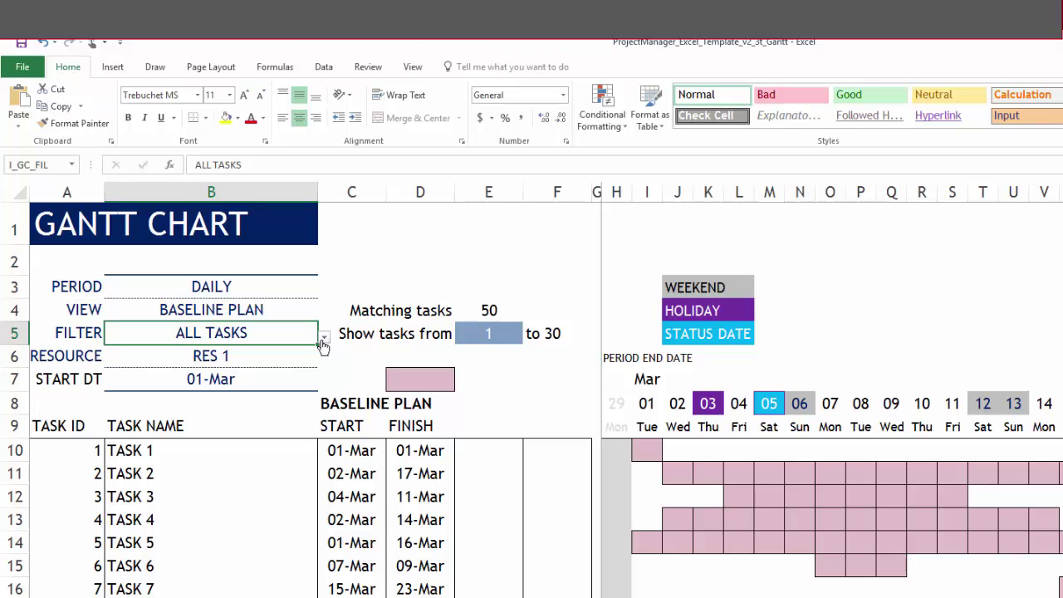
pyautogui.click(322, 340)
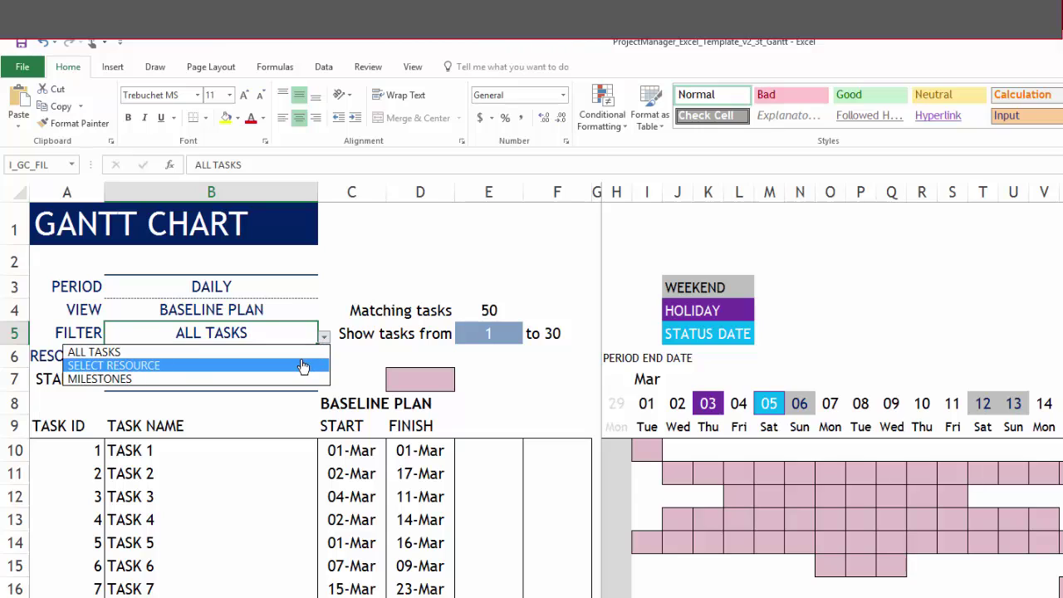
pyautogui.click(303, 366)
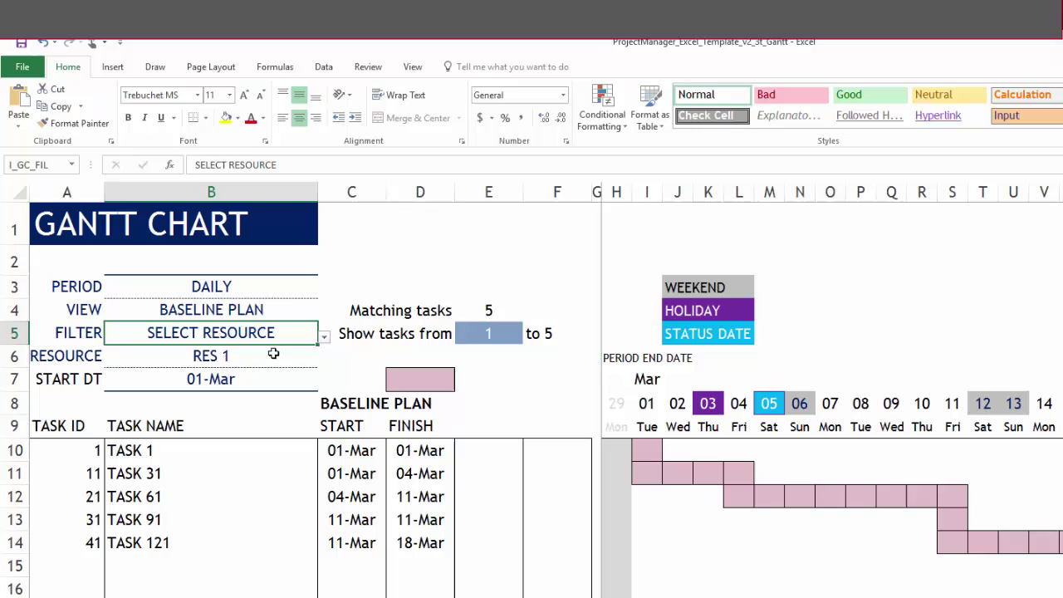
# Pick RES 2, then RES 3, as the RESOURCE in B6
pyautogui.click(309, 362)
pyautogui.click(324, 360)
pyautogui.click(278, 385)
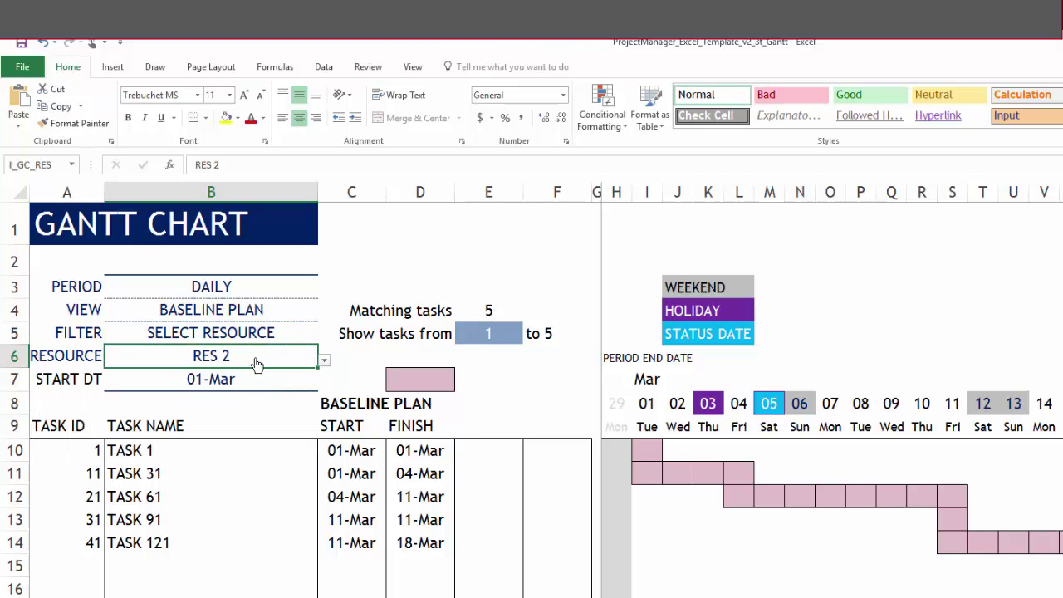
pyautogui.click(324, 360)
pyautogui.click(328, 357)
pyautogui.click(324, 360)
pyautogui.click(254, 386)
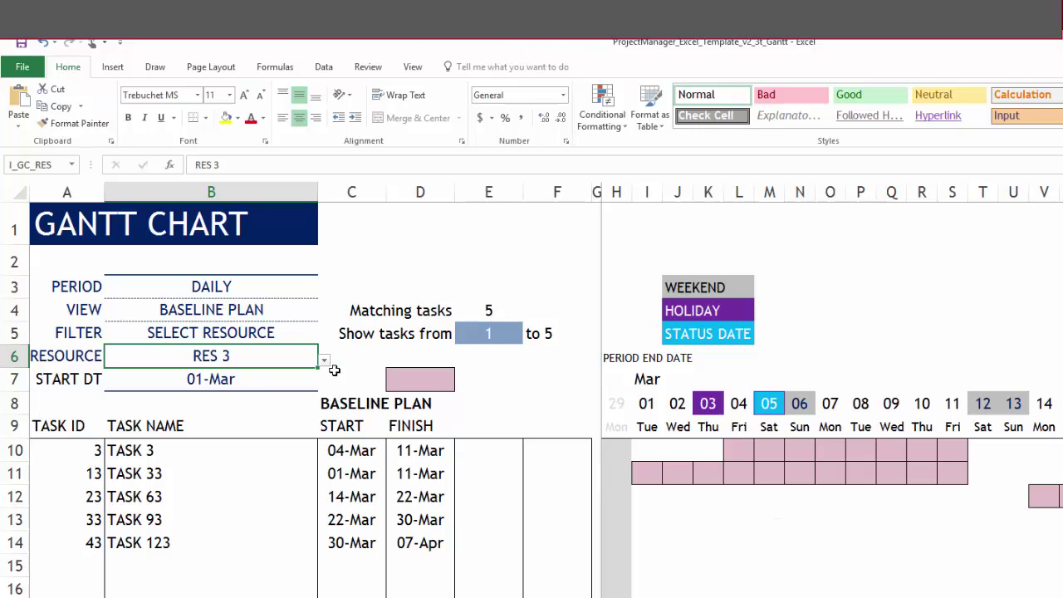
# Change the FILTER in B5 to MILESTONES, showing only 4 tasks
pyautogui.click(309, 332)
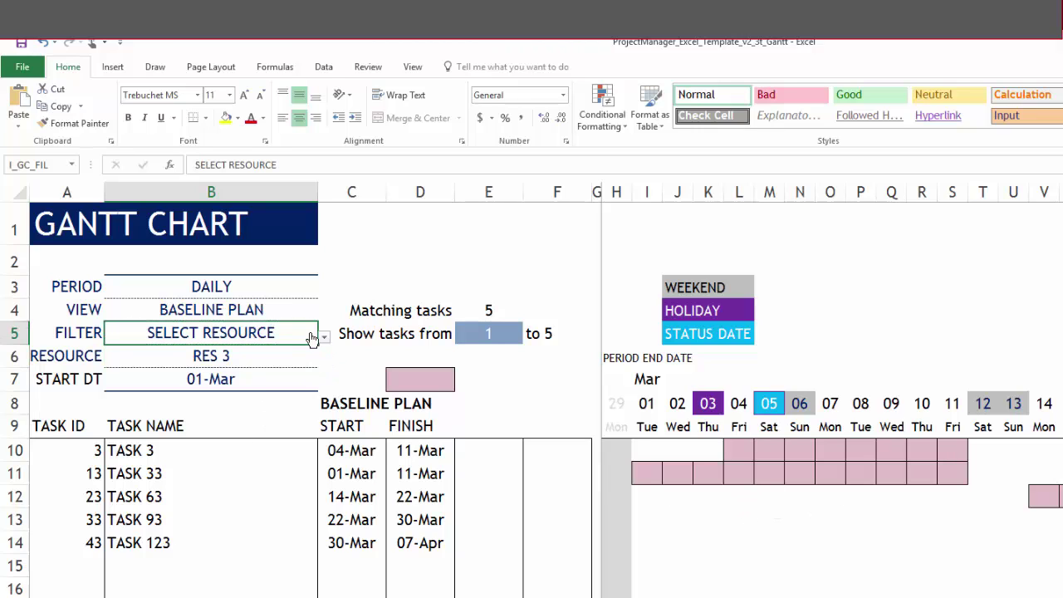
pyautogui.click(327, 337)
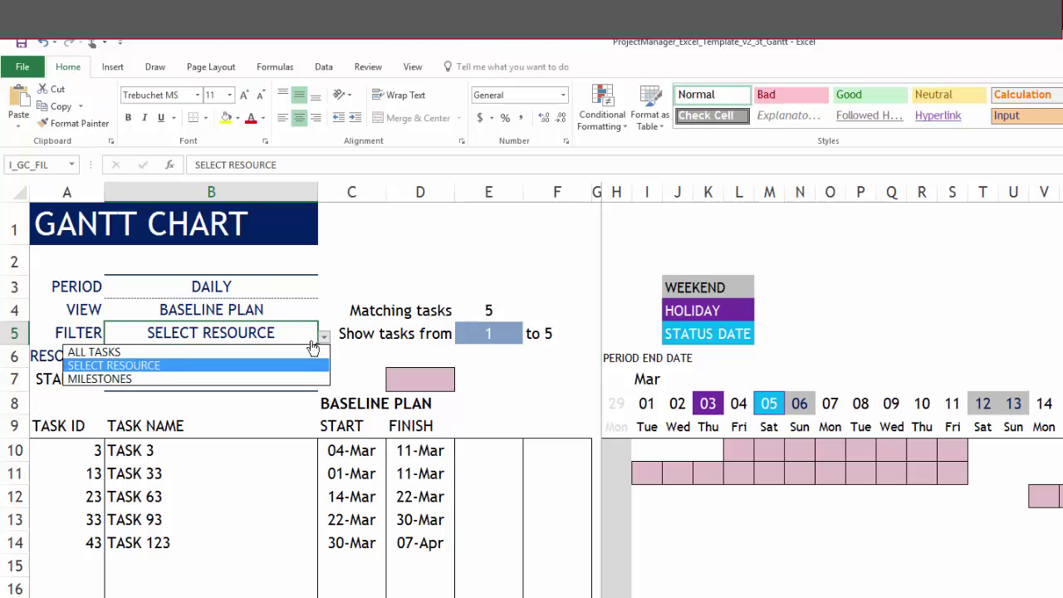
pyautogui.click(282, 379)
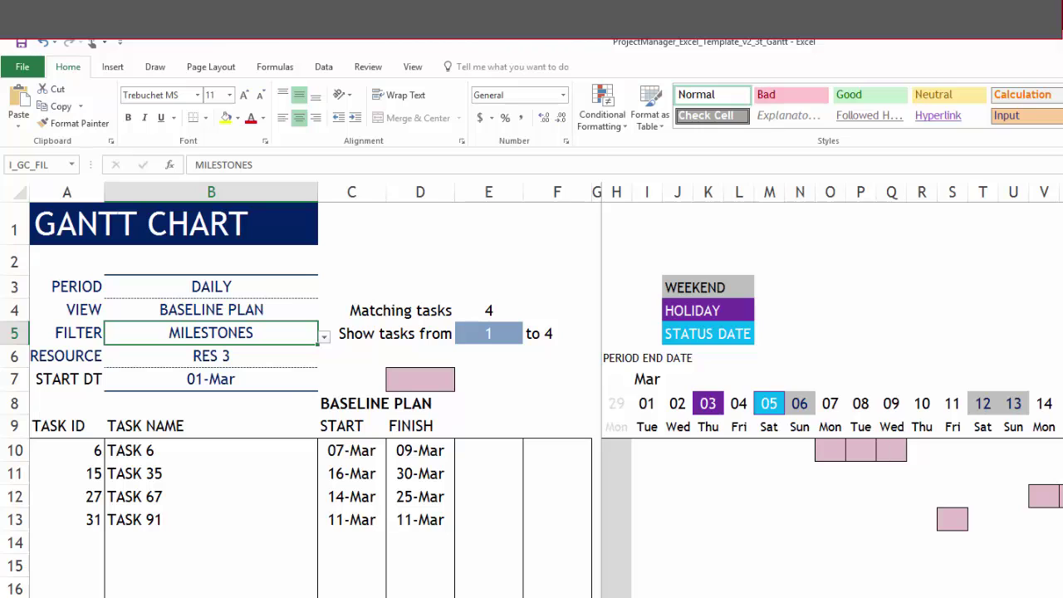
# Set the FILTER in B5 back to ALL TASKS and select the START DT cell B7
pyautogui.click(323, 336)
pyautogui.click(307, 351)
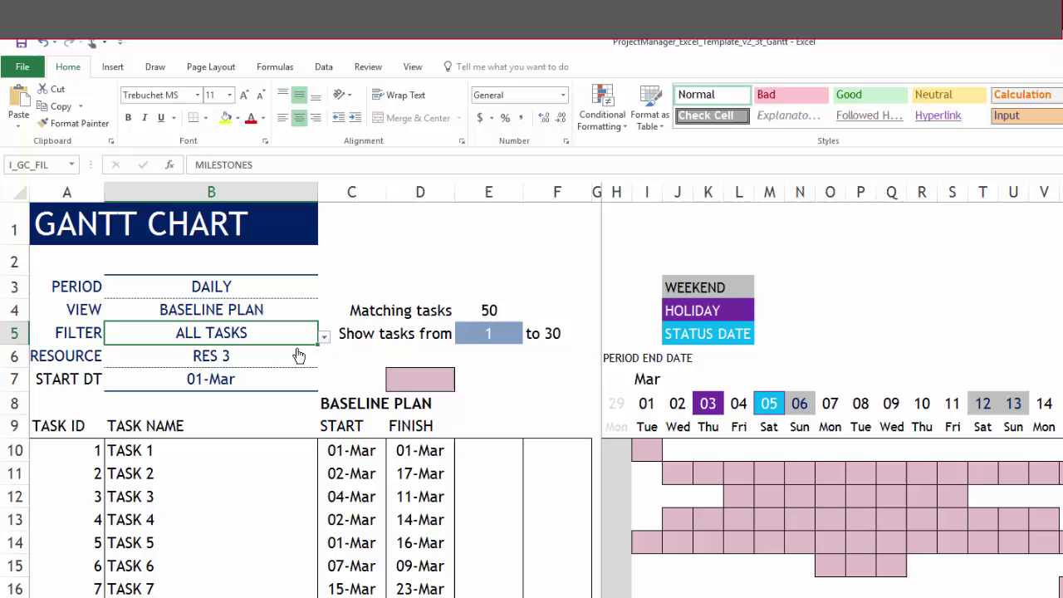
pyautogui.click(251, 384)
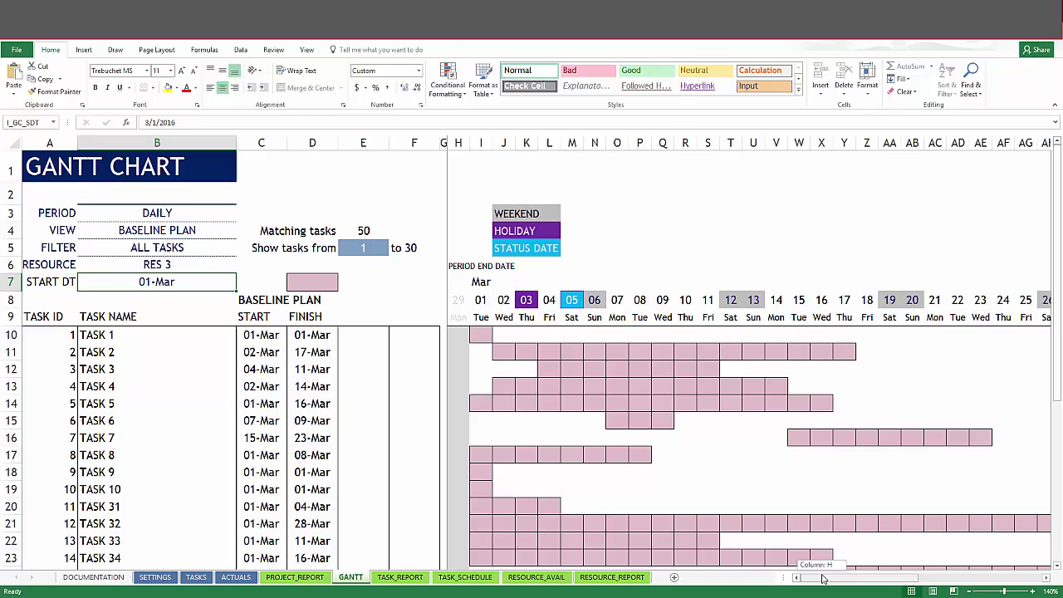
pyautogui.moveTo(820, 577); pyautogui.dragTo(855, 581)
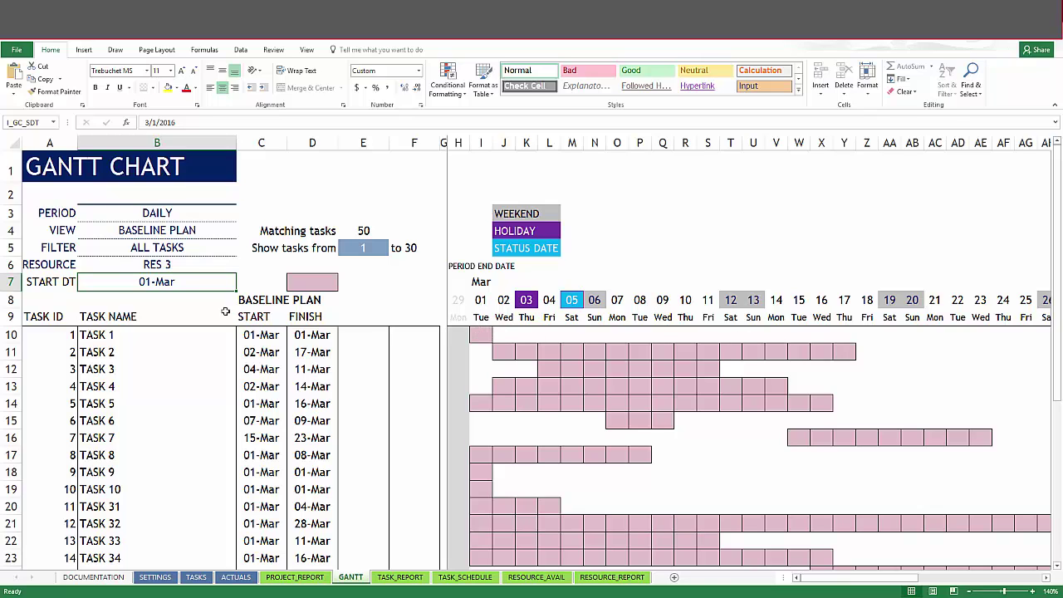
pyautogui.click(180, 283)
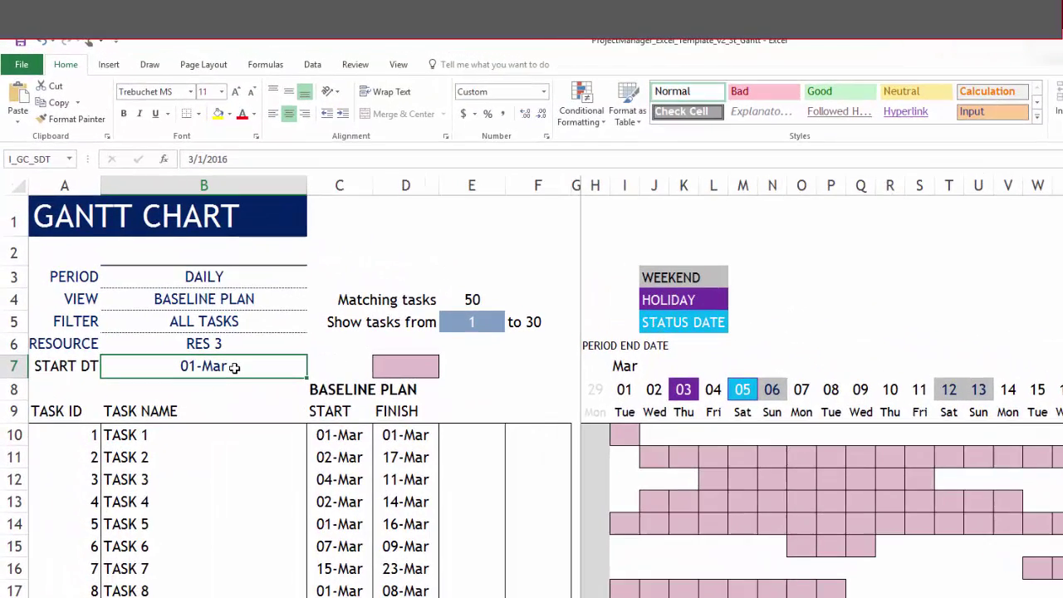
pyautogui.write('3/2/2016')
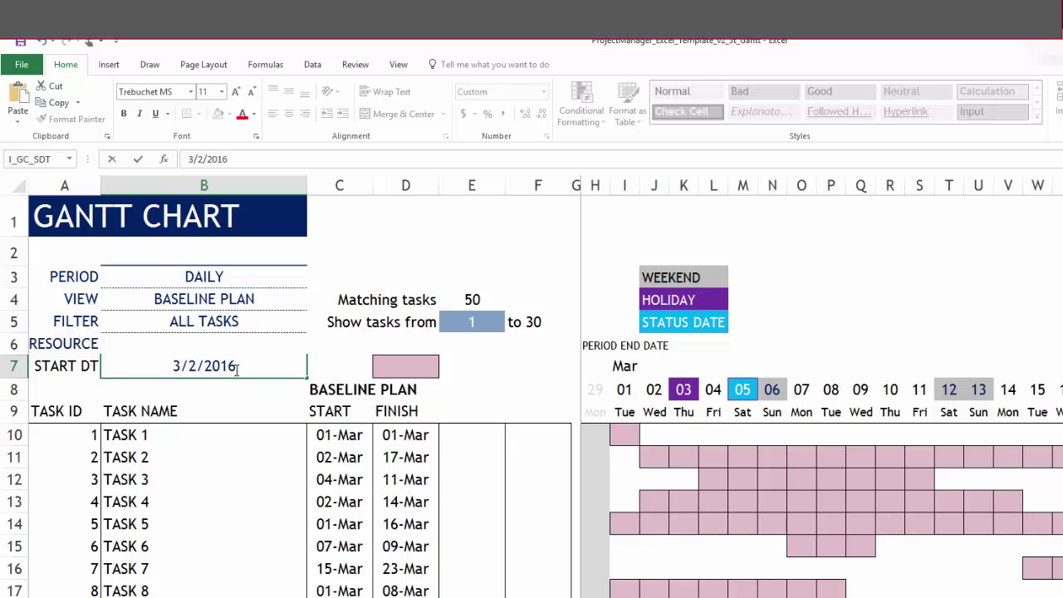
pyautogui.press('Return')
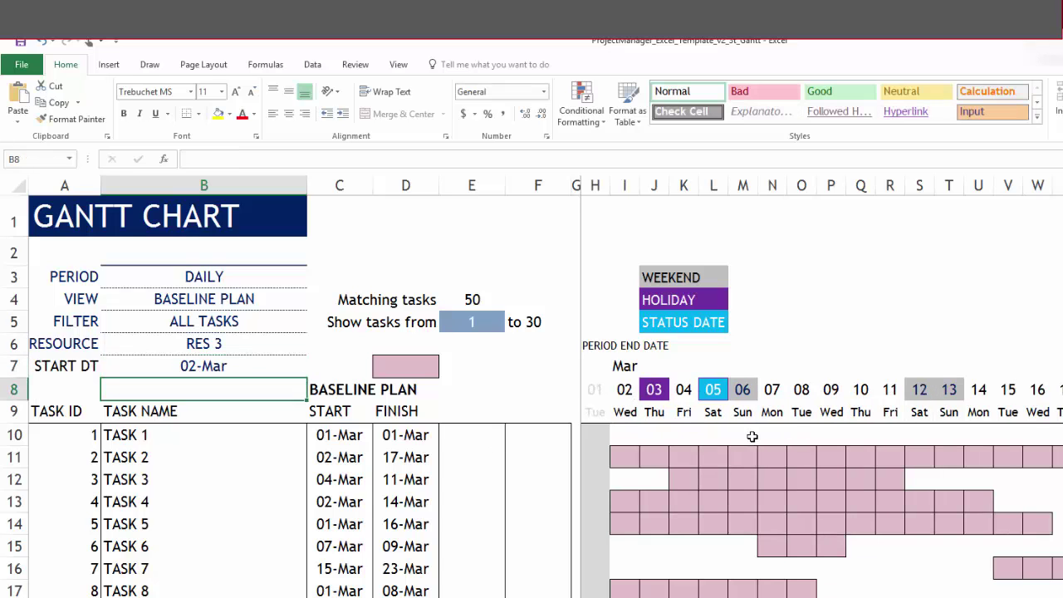
pyautogui.click(269, 368)
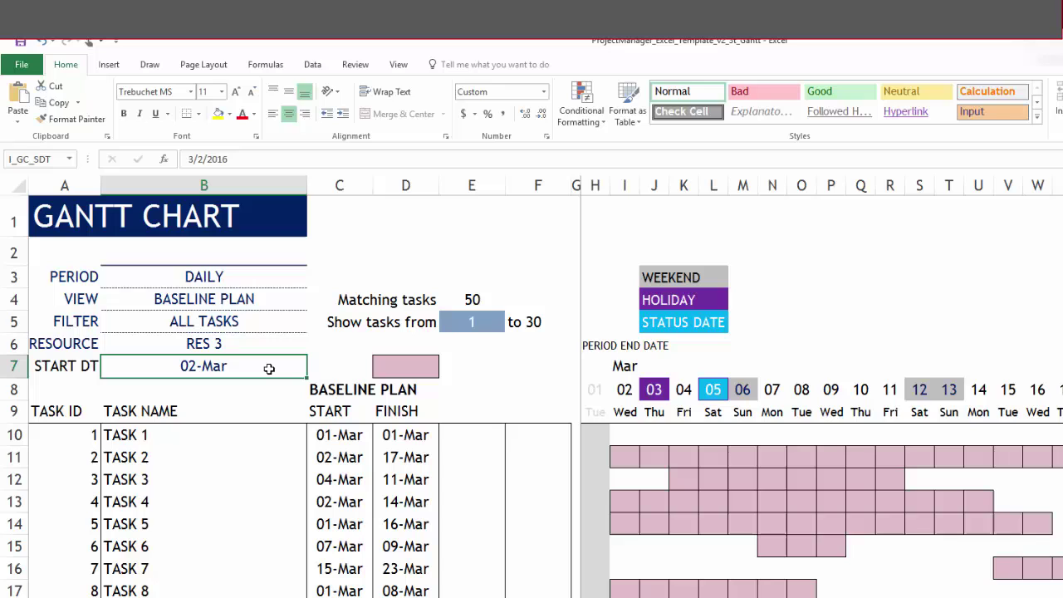
pyautogui.write('3/1/2016')
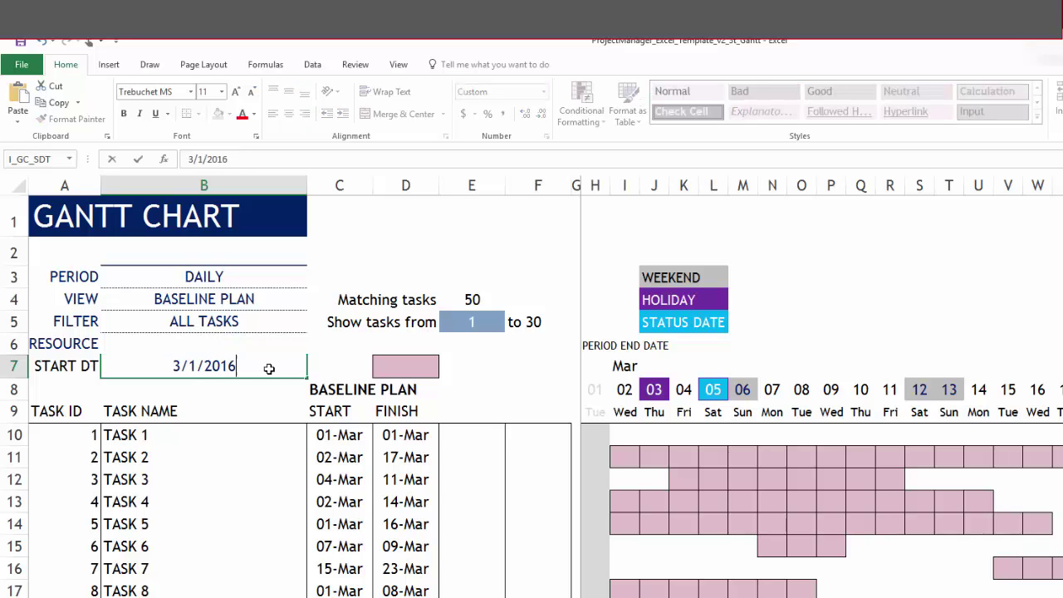
pyautogui.press('Return')
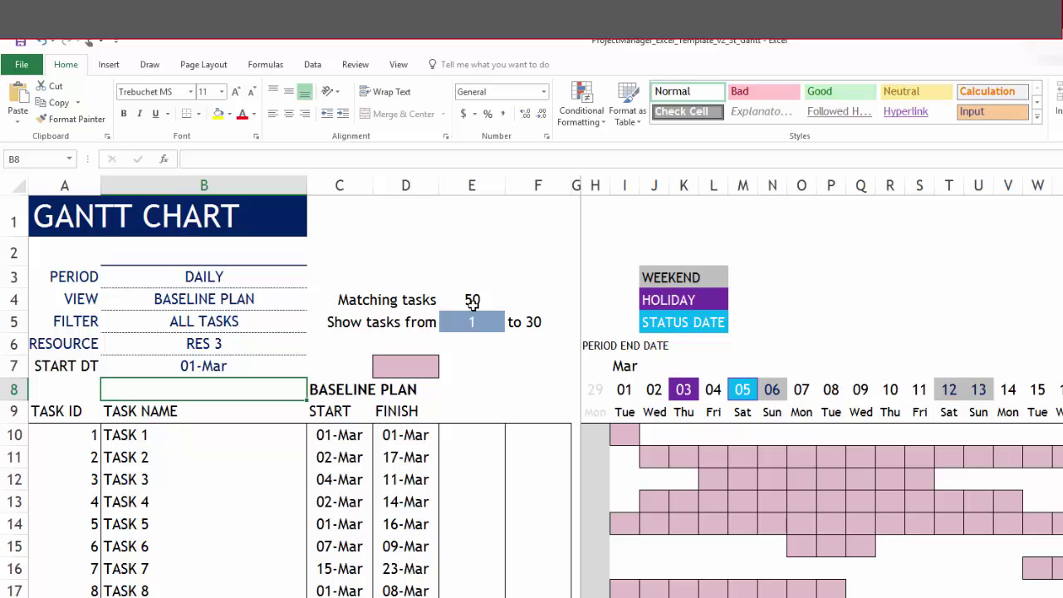
# Set the starting task number in E5 to 31
pyautogui.click(473, 323)
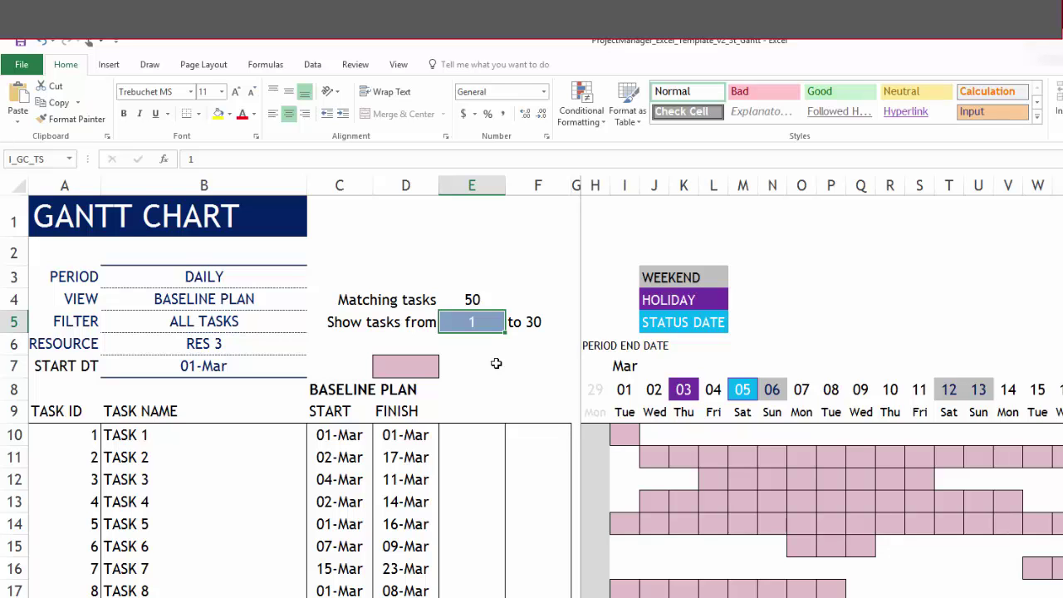
pyautogui.write('31')
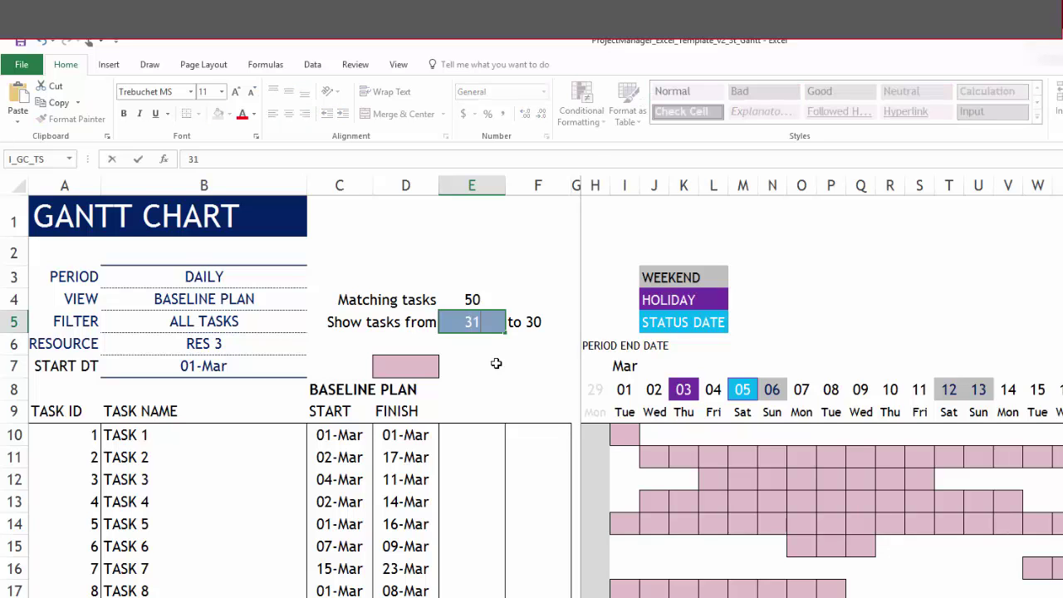
pyautogui.press('Return')
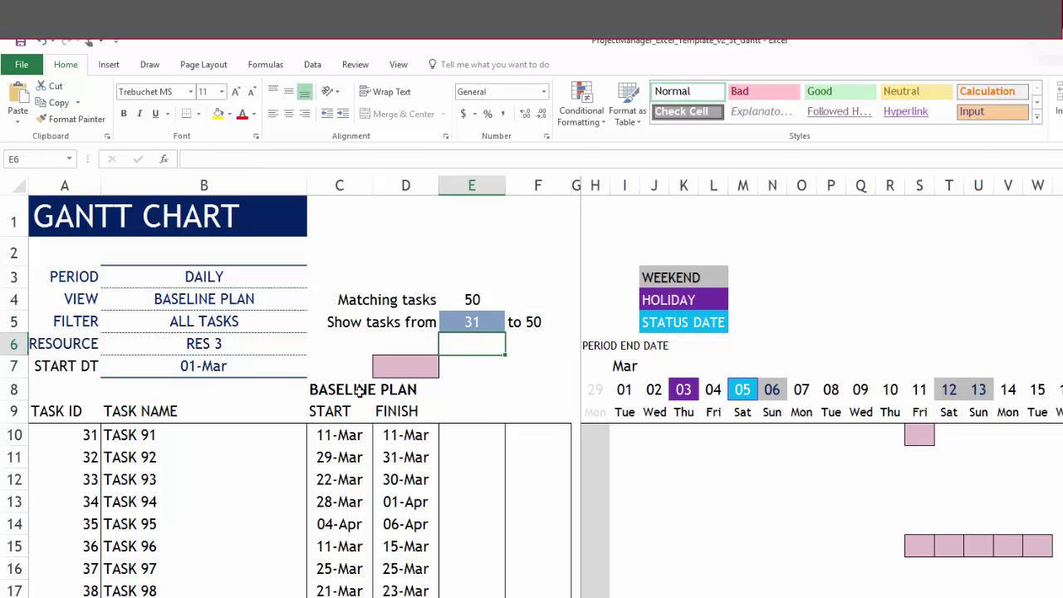
# Change E5's starting task number to 21 so tasks 21 to 50 are listed
pyautogui.scroll(-2, 357, 392)
pyautogui.scroll(-3, 101, 573)
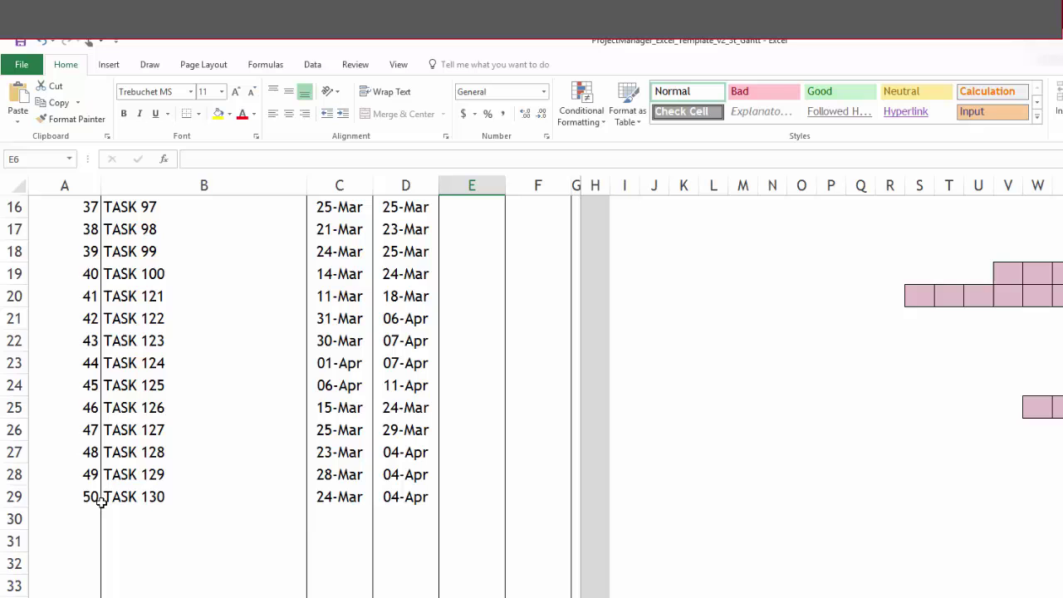
pyautogui.scroll(5, 110, 576)
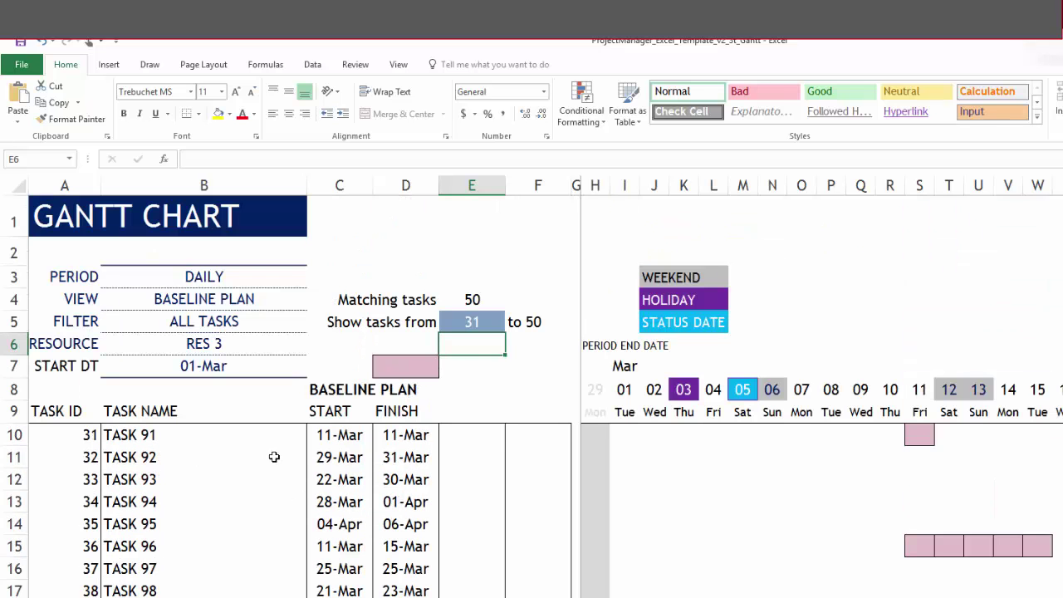
pyautogui.click(491, 324)
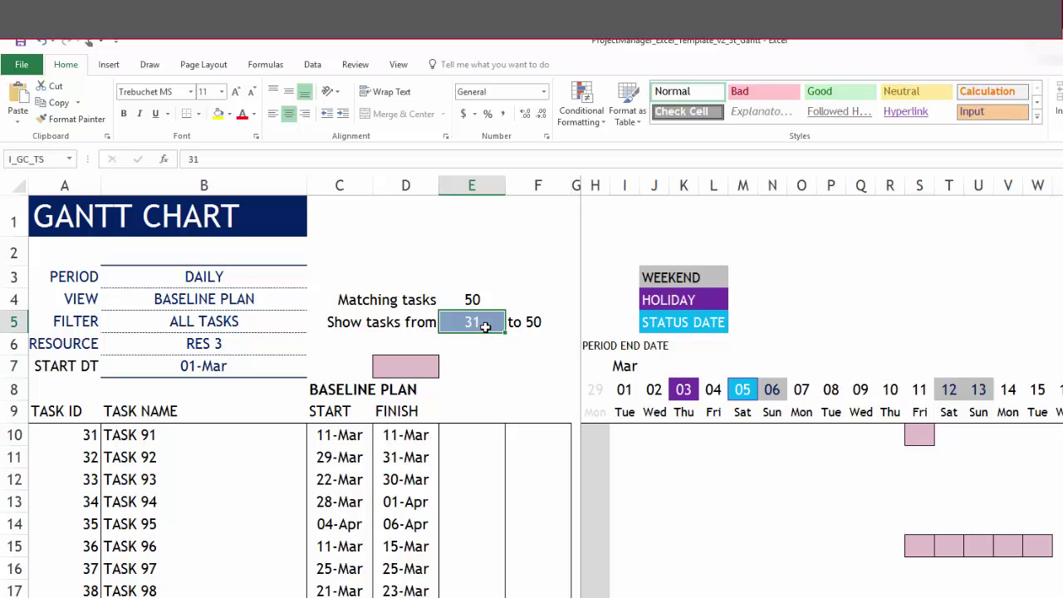
pyautogui.write('21')
pyautogui.press('Return')
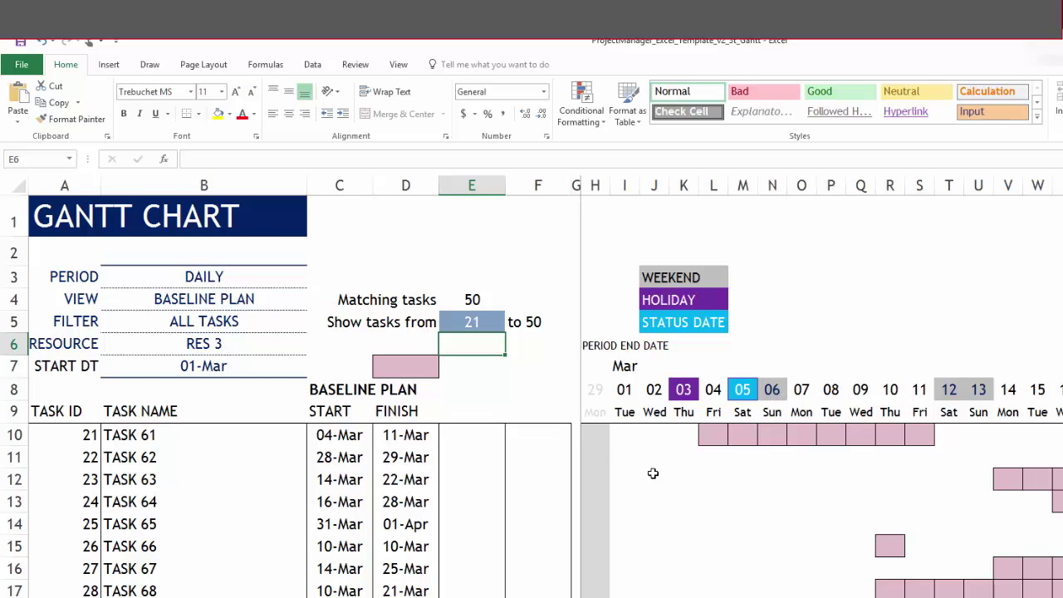
# Set the starting task number in E5 to 1
pyautogui.click(496, 327)
pyautogui.write('1')
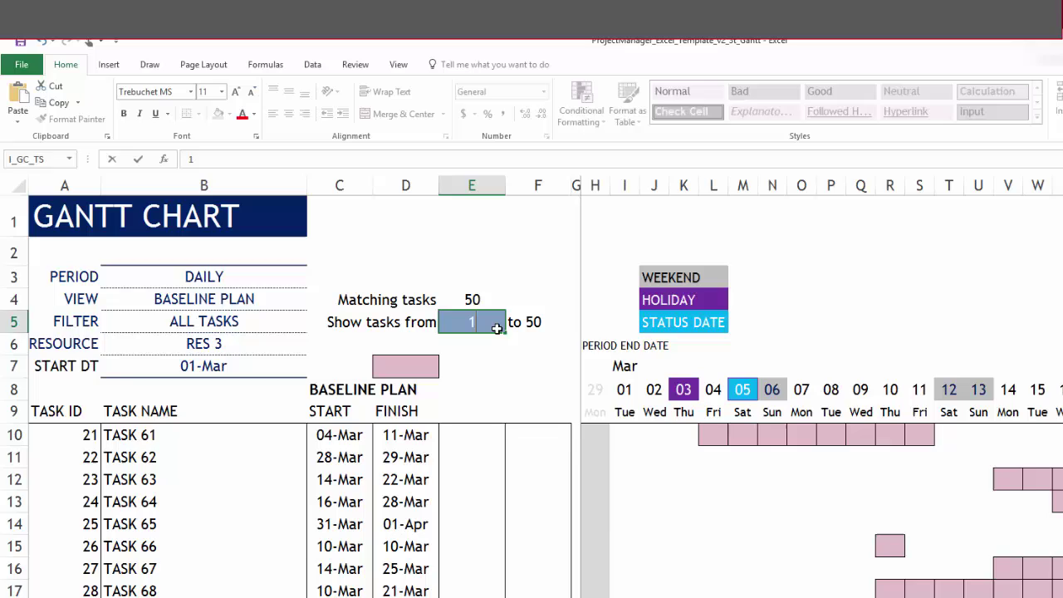
pyautogui.press('Return')
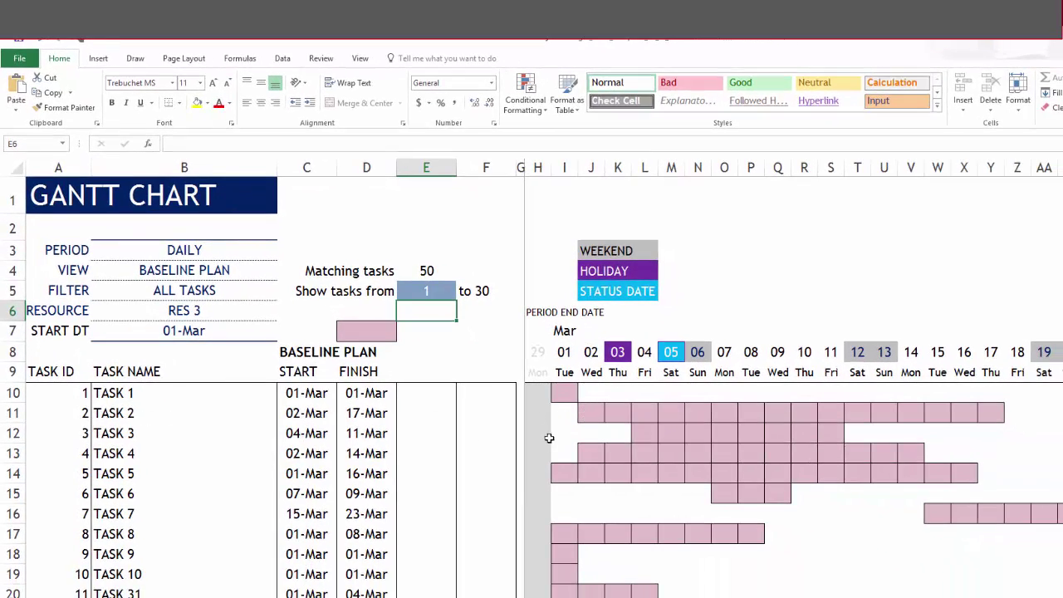
# Inspect the formulas in TASK 2's Gantt bar cells in row 11, then click N4
pyautogui.moveTo(591, 413); pyautogui.dragTo(990, 411)
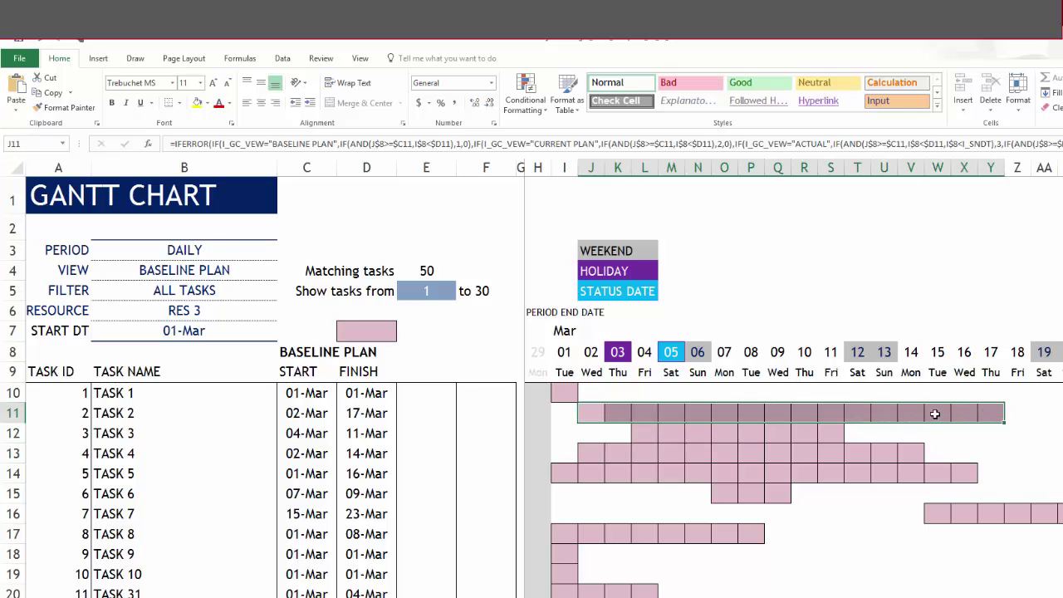
pyautogui.click(587, 410)
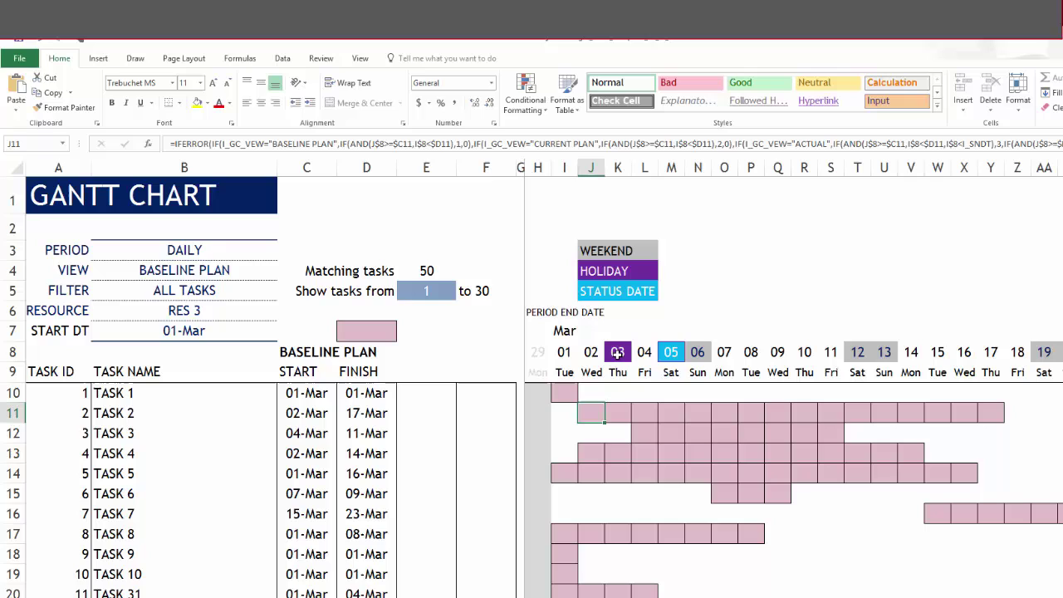
pyautogui.click(621, 413)
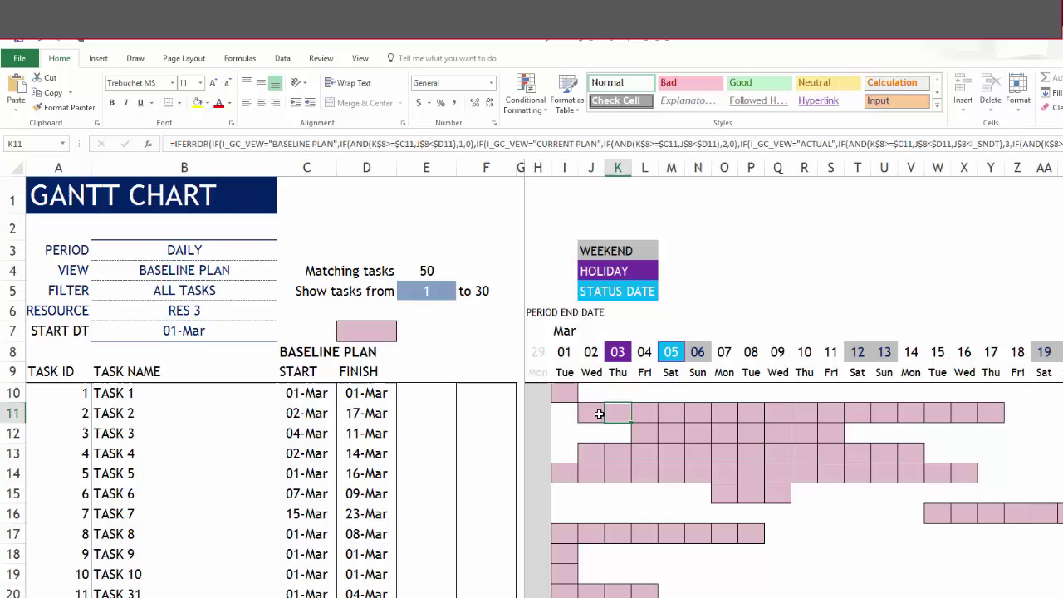
pyautogui.moveTo(593, 411); pyautogui.dragTo(982, 412)
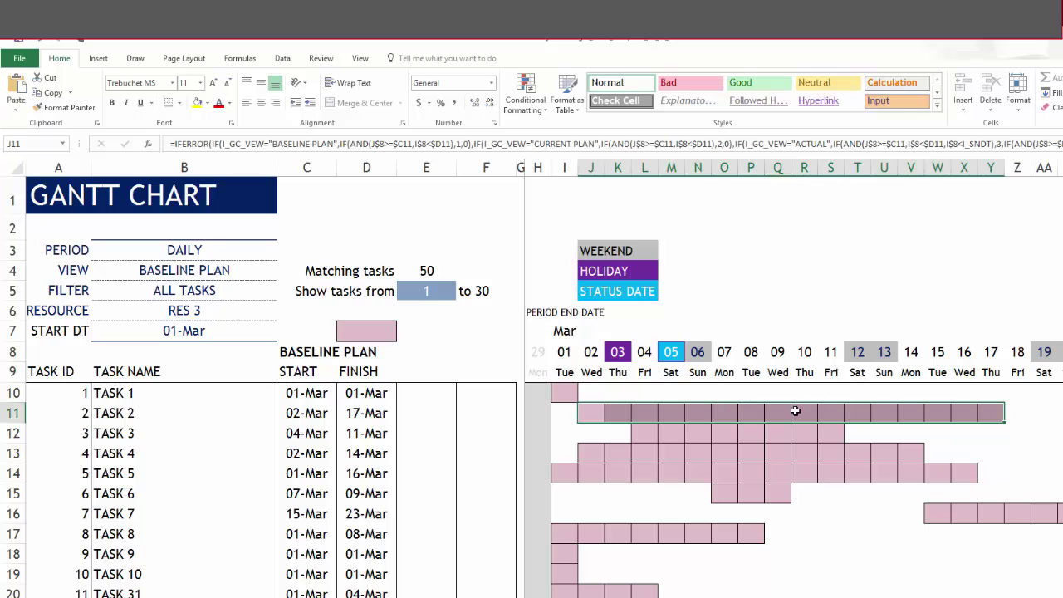
pyautogui.click(702, 274)
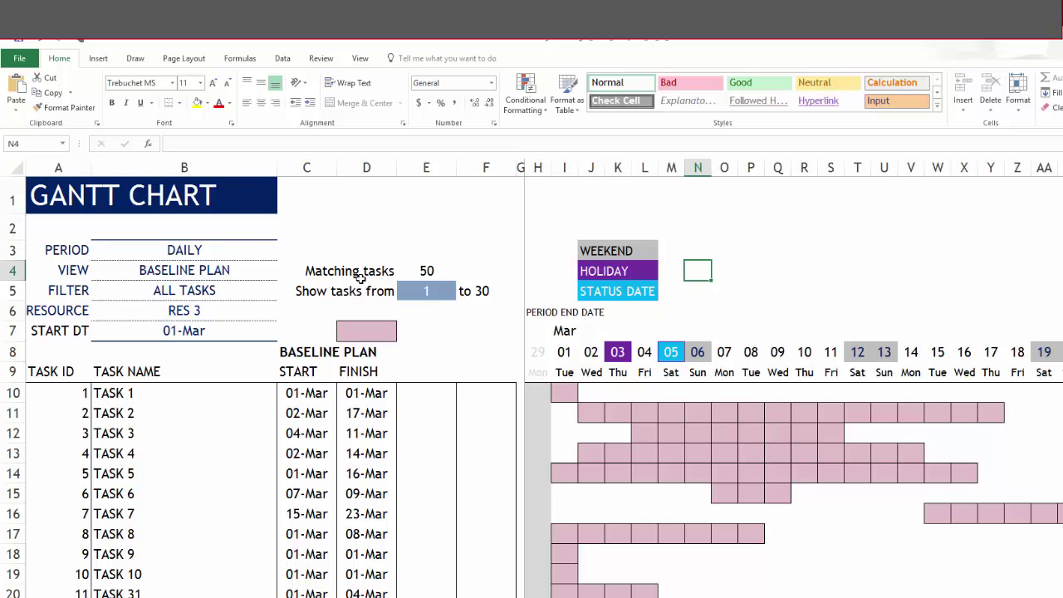
pyautogui.click(32, 61)
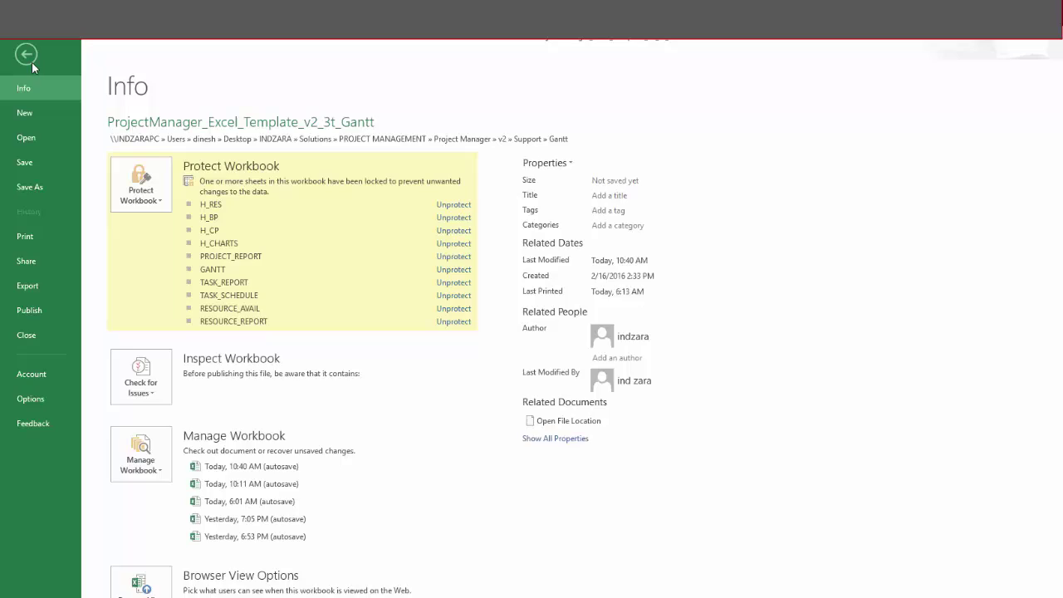
pyautogui.click(34, 212)
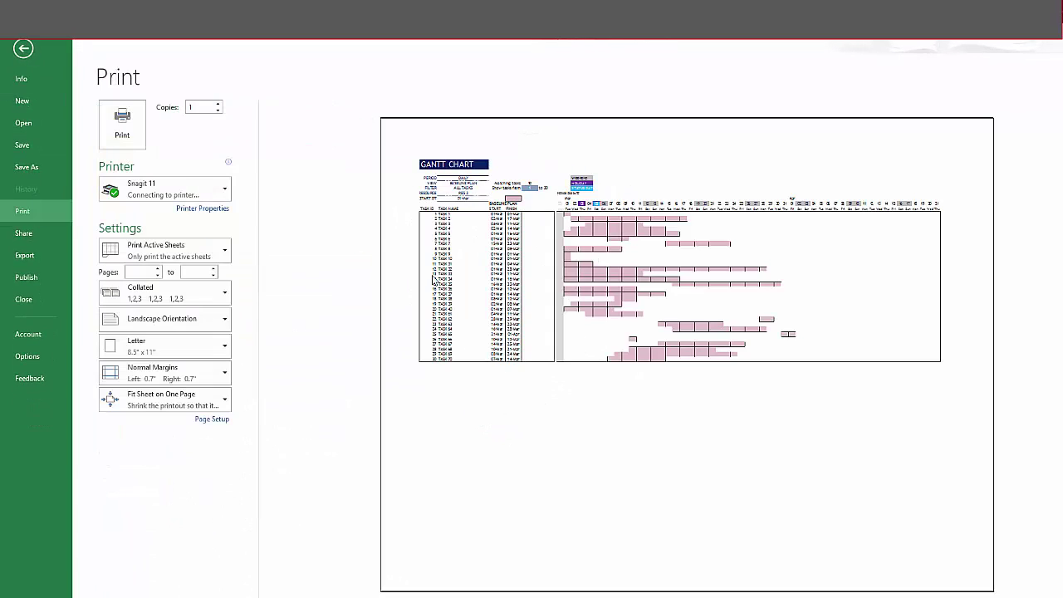
# Leave print preview and select the task table and Gantt chart from row 8
pyautogui.click(24, 49)
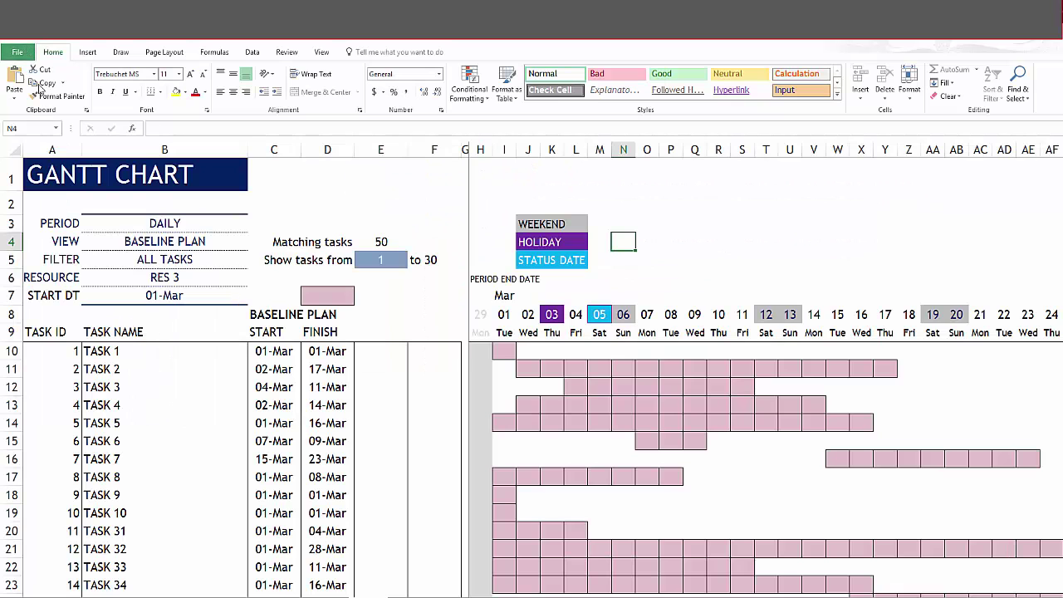
pyautogui.moveTo(63, 179)
pyautogui.mouseDown()
pyautogui.moveTo(390, 196)
pyautogui.moveTo(465, 324)
pyautogui.moveTo(639, 381)
pyautogui.moveTo(737, 435)
pyautogui.moveTo(766, 474)
pyautogui.mouseUp()
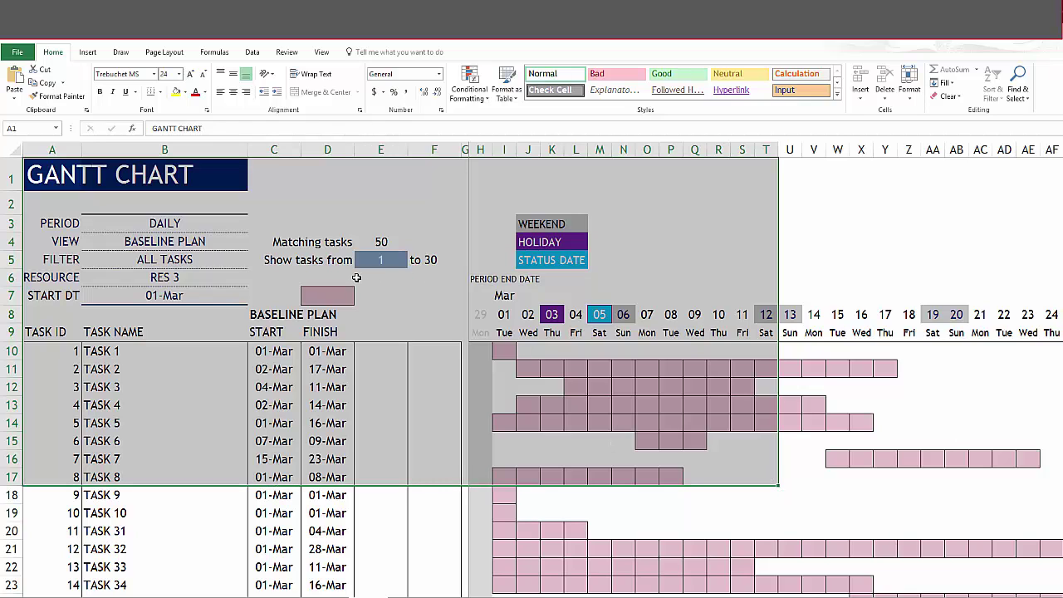
pyautogui.moveTo(477, 277); pyautogui.dragTo(554, 328)
pyautogui.moveTo(79, 310); pyautogui.dragTo(709, 453)
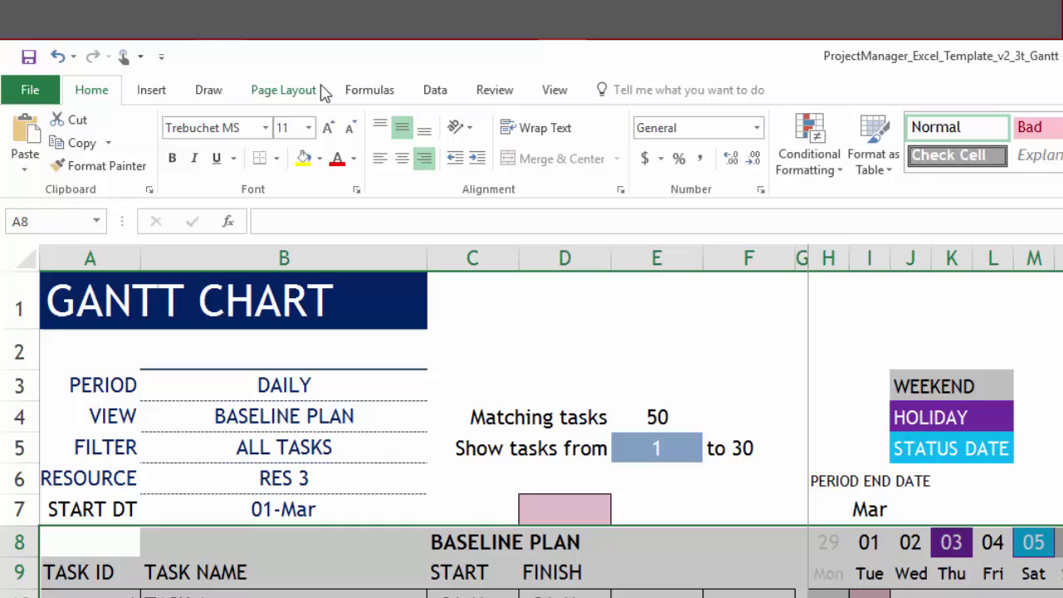
# Set the selected range as the print area and deselect it
pyautogui.click(297, 86)
pyautogui.click(314, 171)
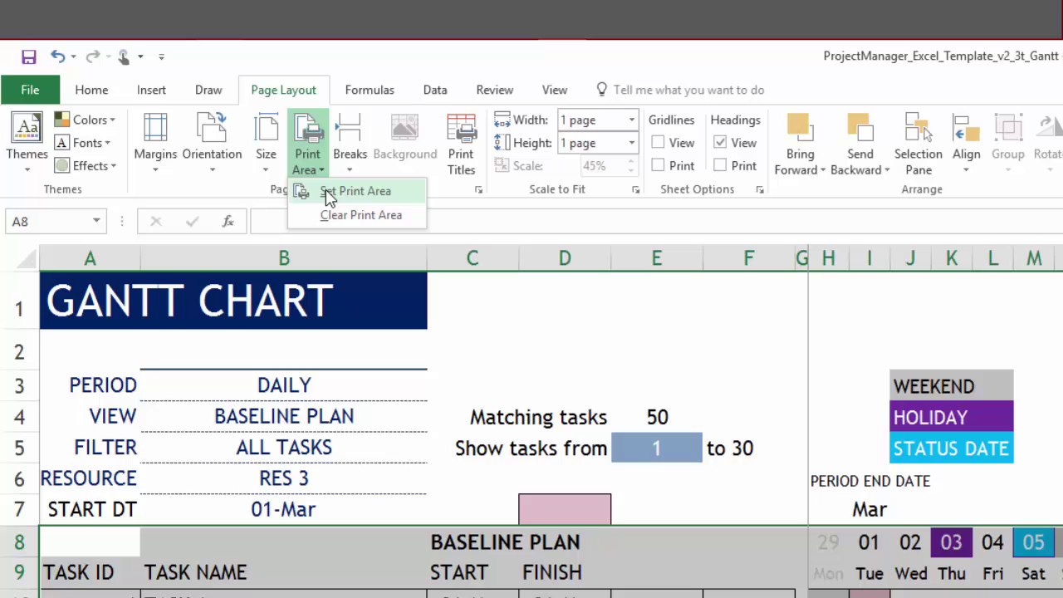
pyautogui.click(733, 385)
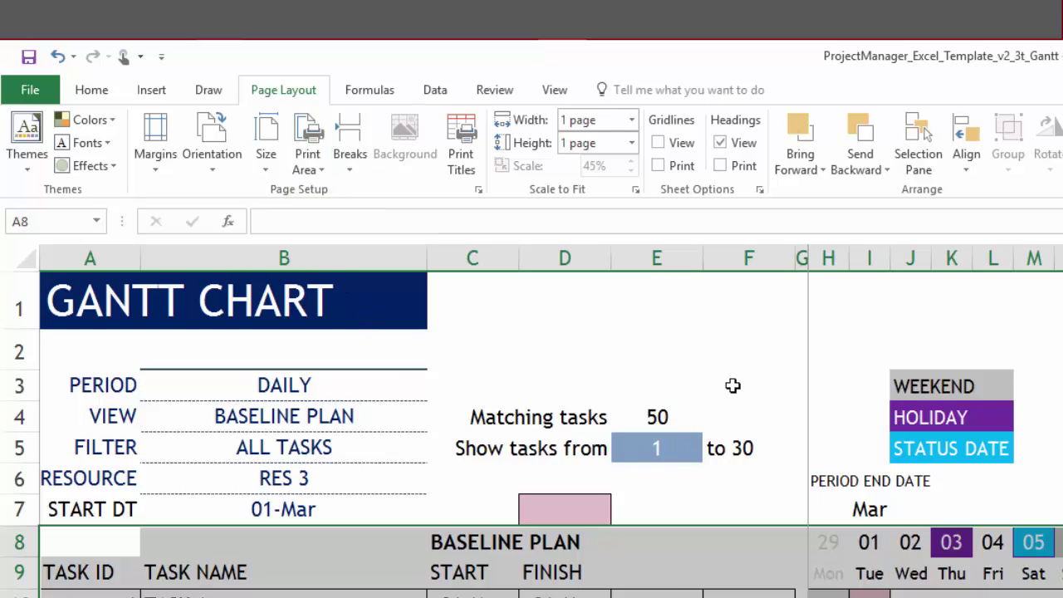
pyautogui.click(732, 385)
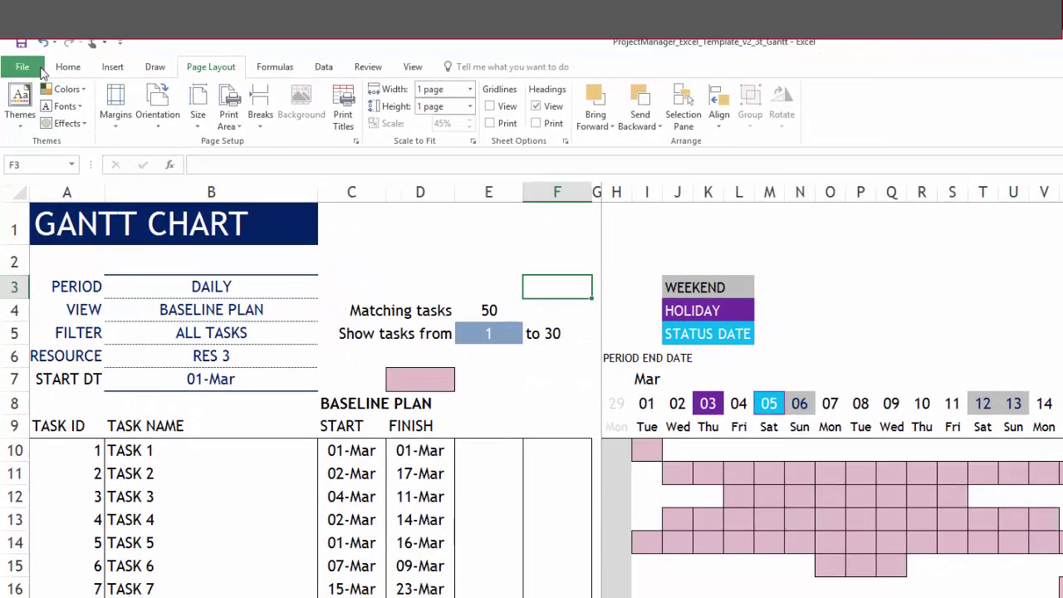
pyautogui.click(40, 67)
pyautogui.click(35, 328)
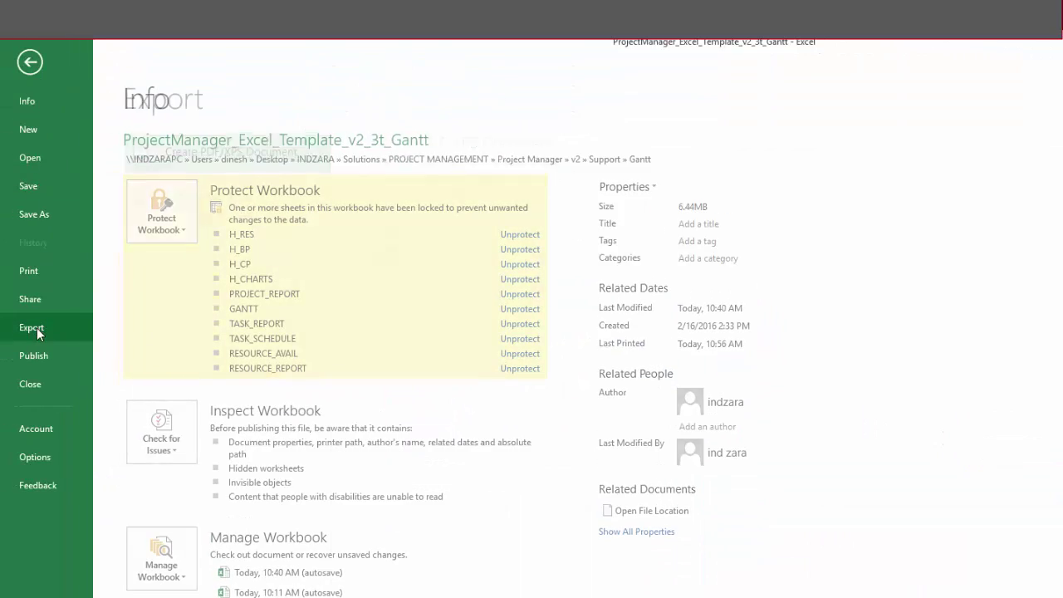
pyautogui.click(32, 65)
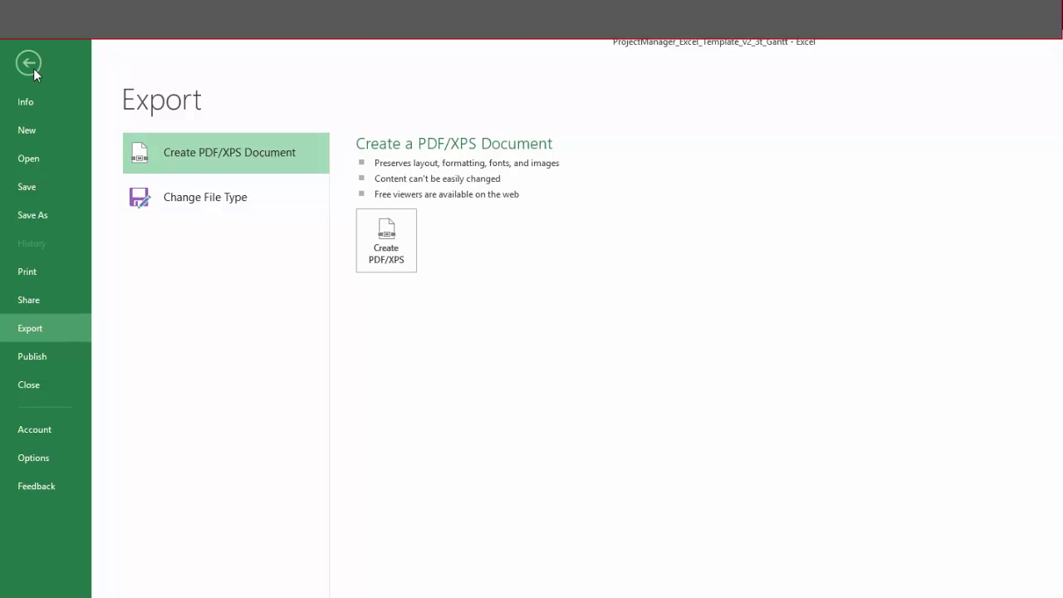